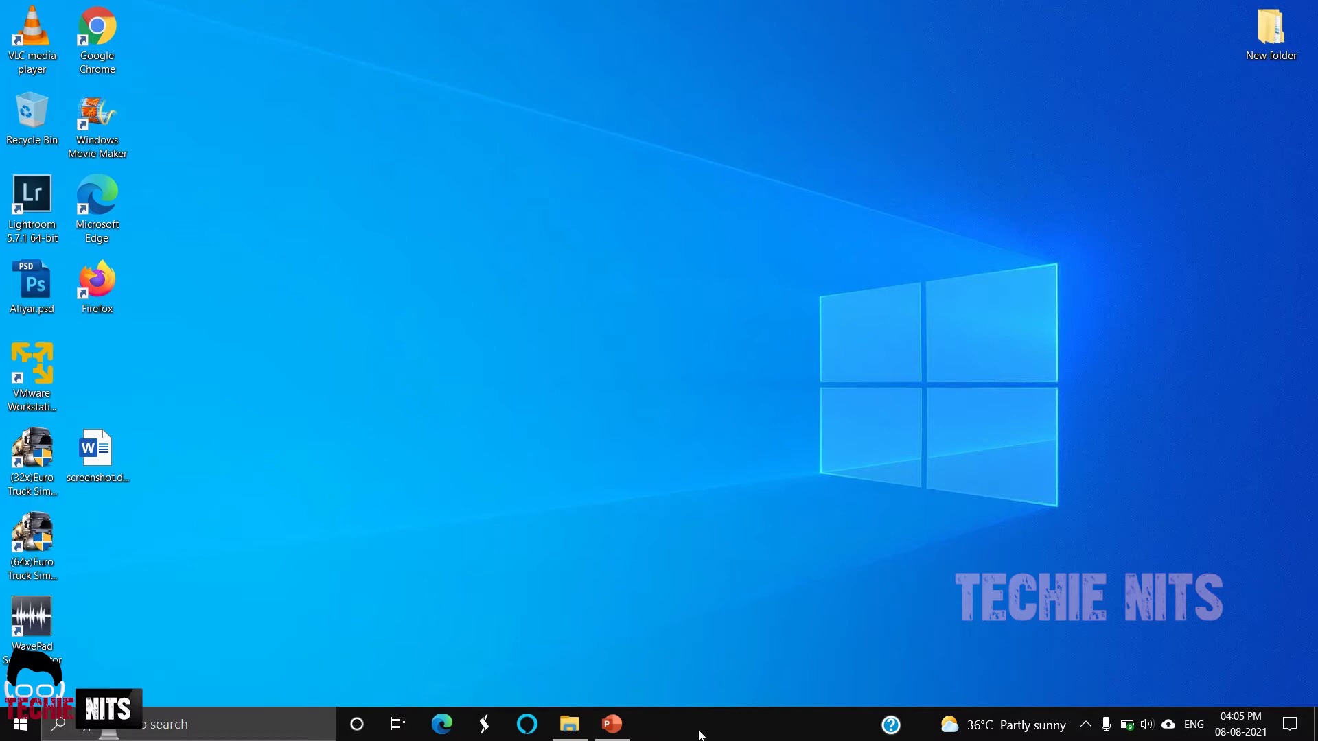
Disable Send to OneNote Tool in Task Manager's Startup list, then close Task Manager.
{"action": "right_click", "coordinate": [725, 730]}
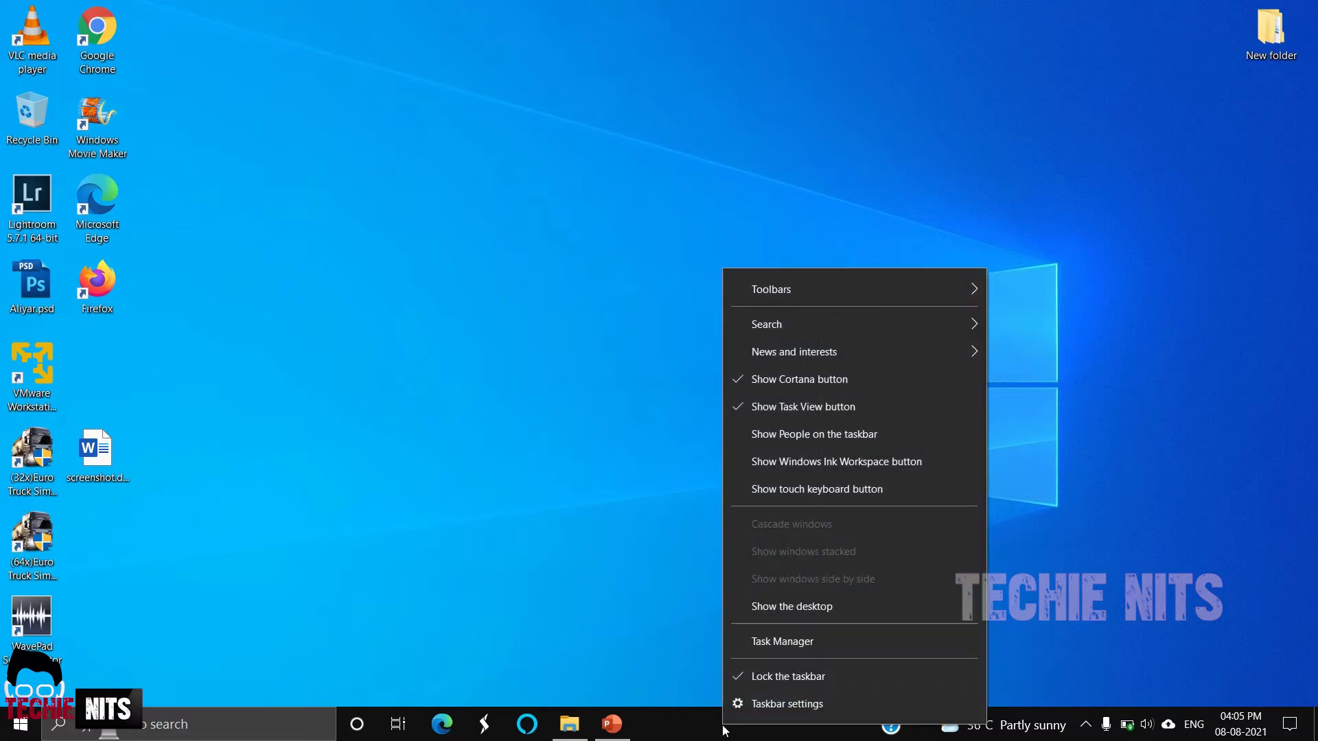
{"action": "left_click", "coordinate": [791, 650]}
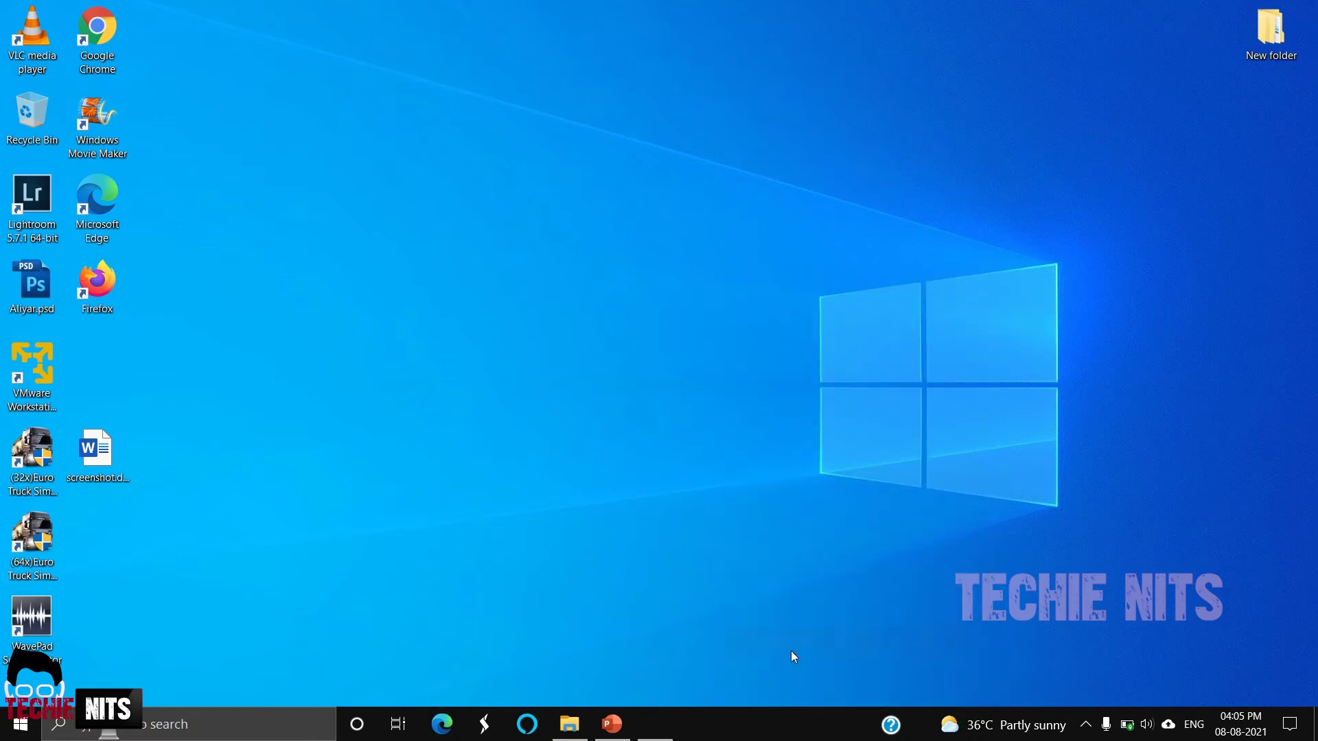
{"action": "left_click", "coordinate": [295, 128]}
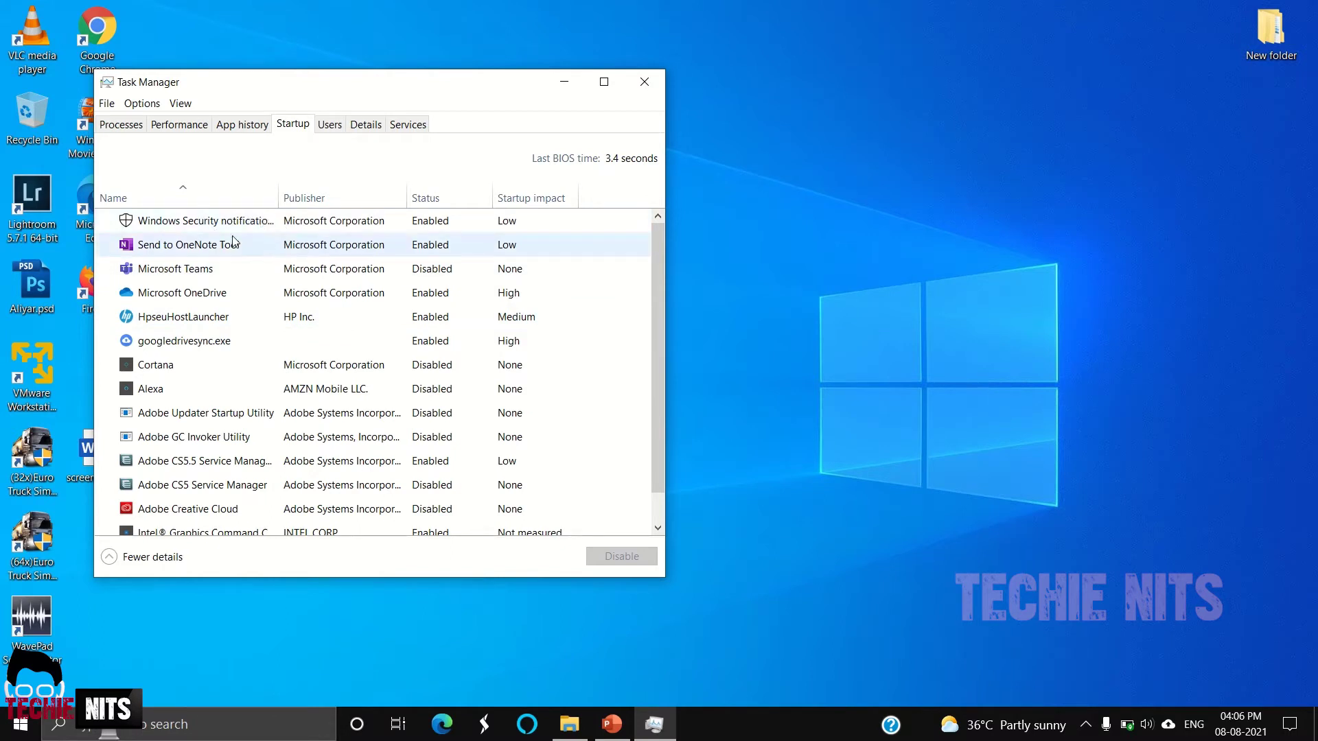
{"action": "left_click", "coordinate": [213, 251]}
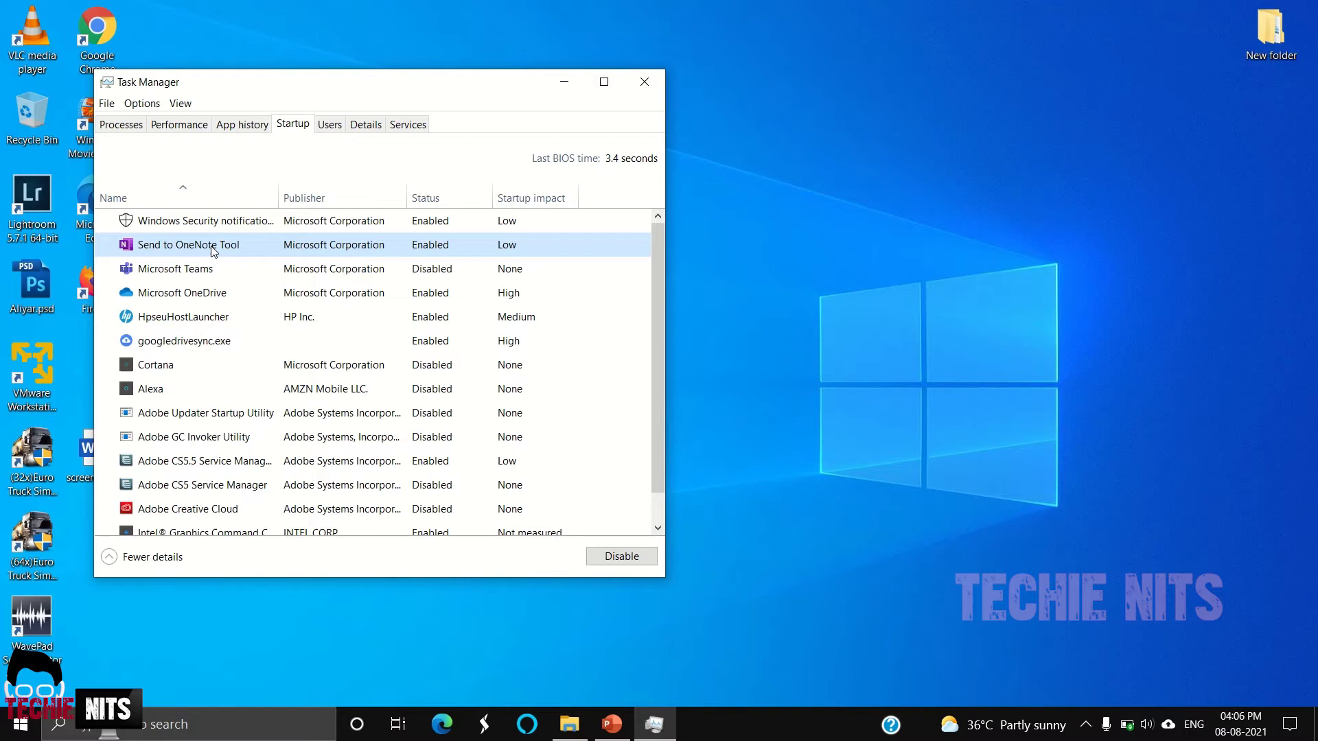
{"action": "right_click", "coordinate": [213, 251]}
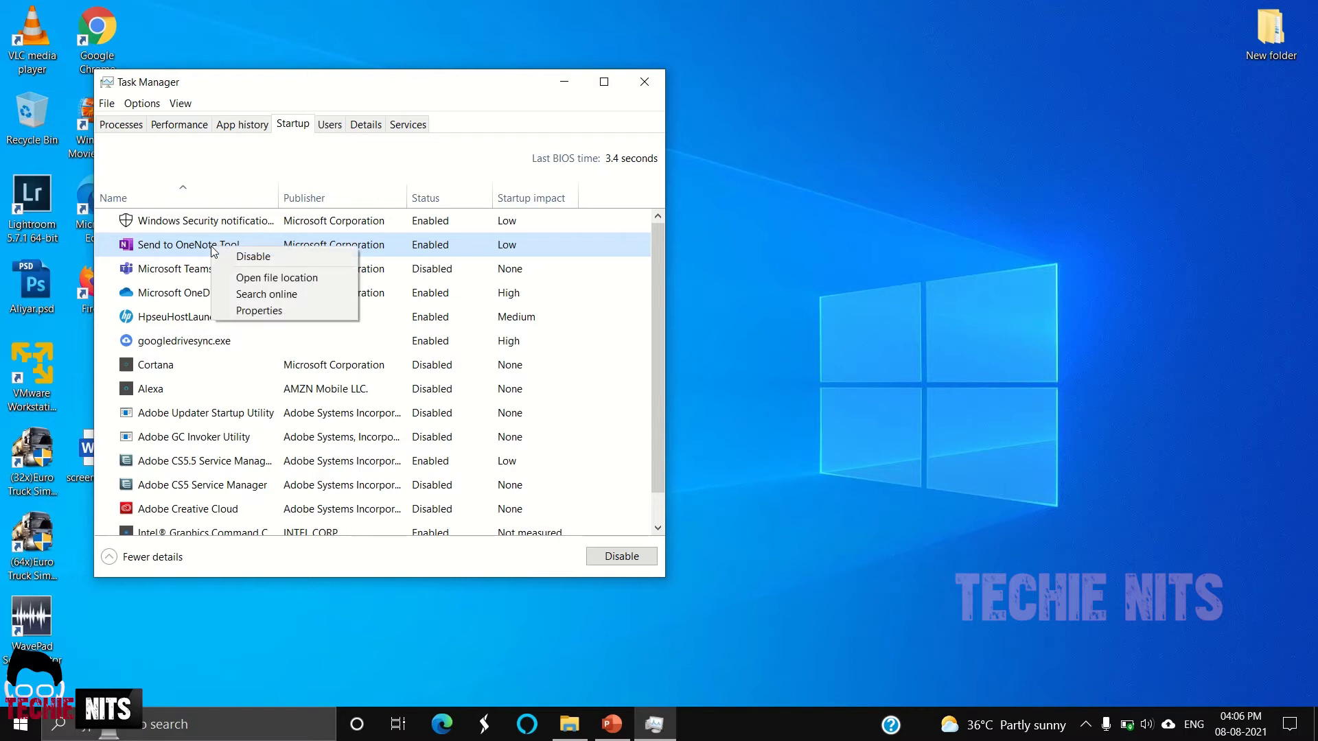
{"action": "left_click", "coordinate": [250, 256]}
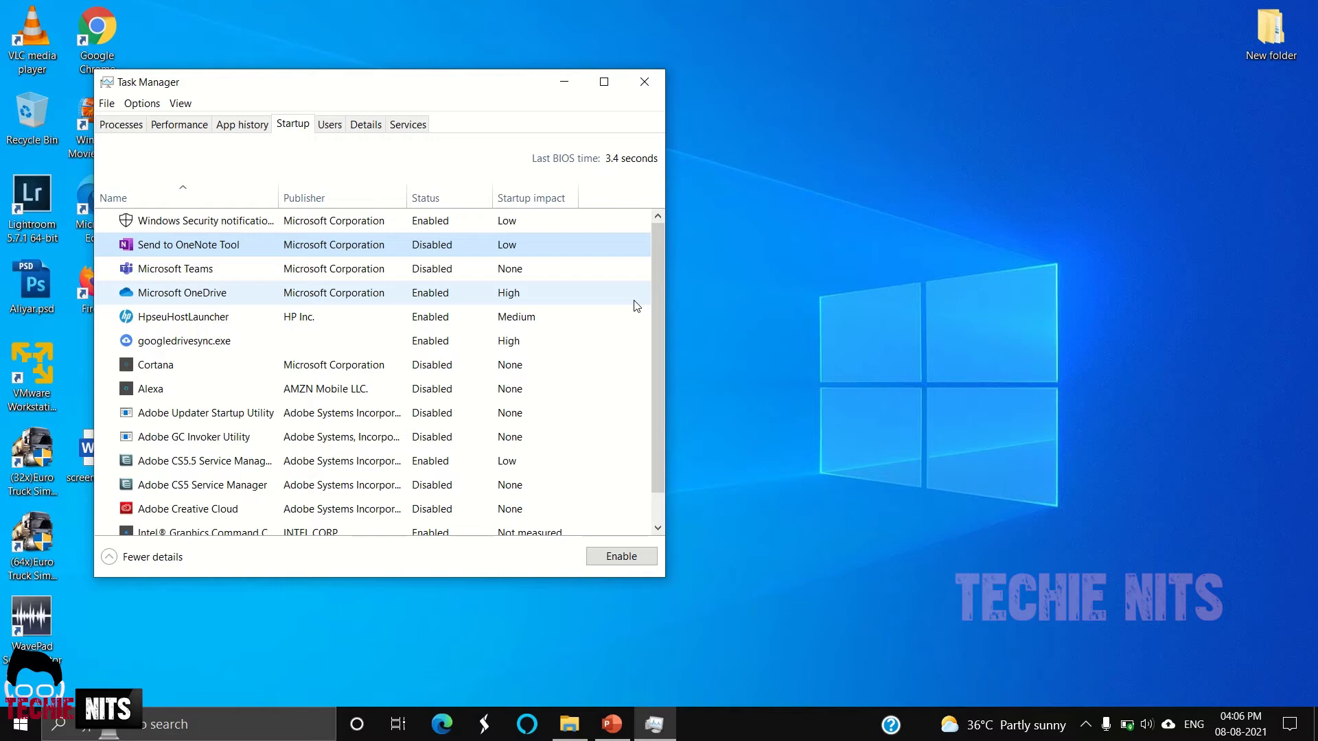
{"action": "left_click", "coordinate": [651, 84]}
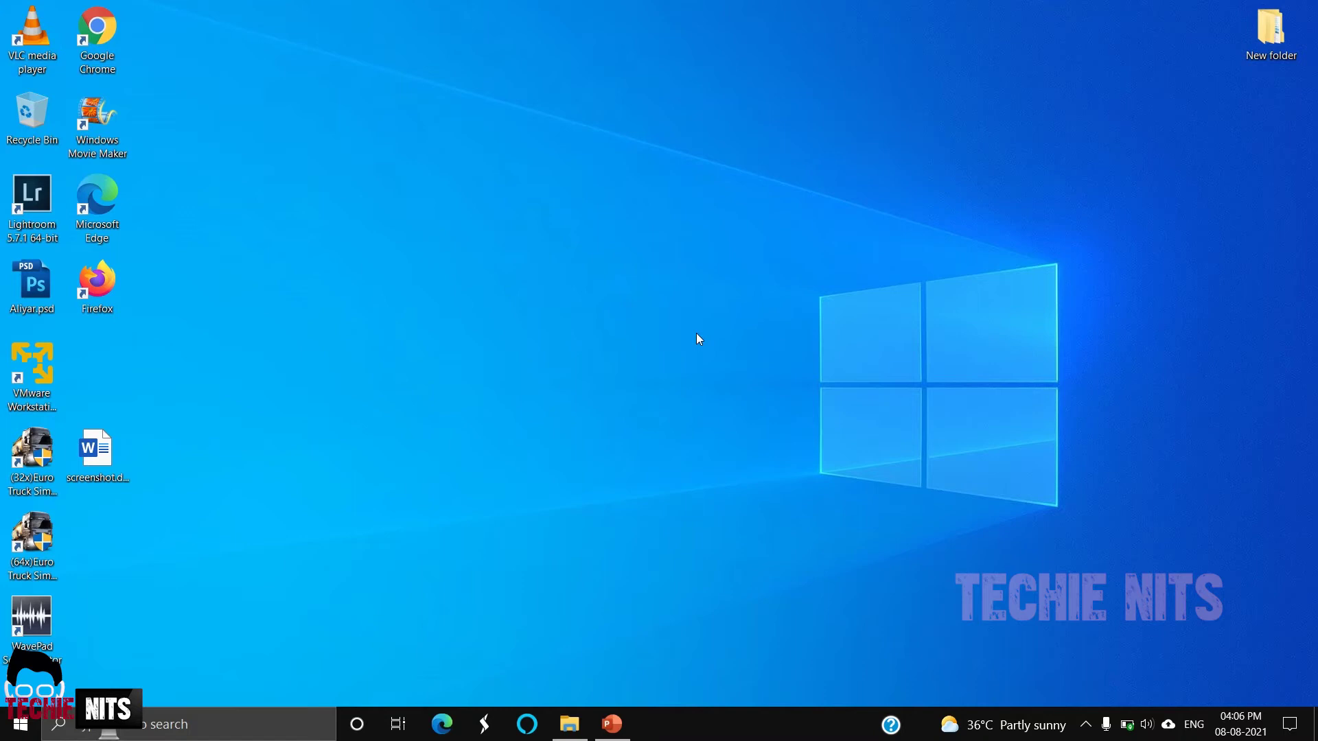
Open the %temp% folder via Run and permanently delete all ten items in it.
{"action": "key", "text": "super+r"}
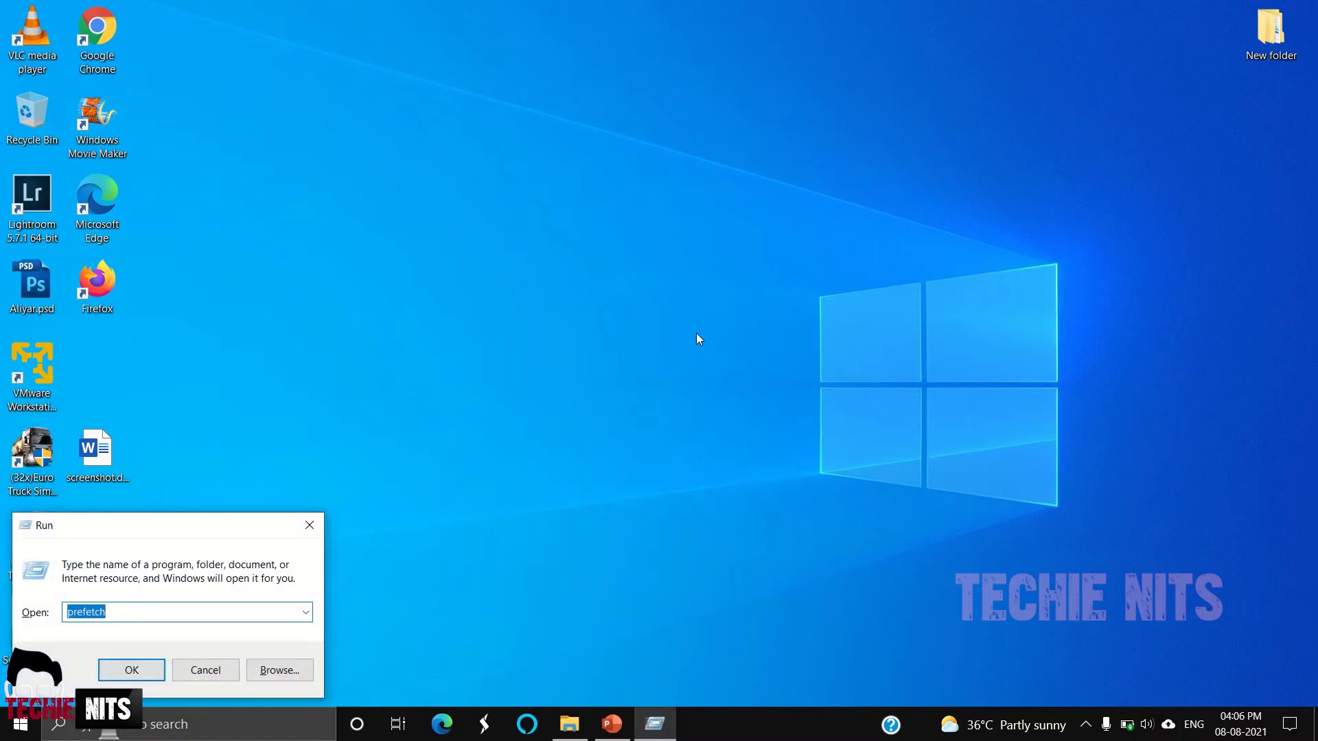
{"action": "type", "text": "%"}
{"action": "key", "text": "Down"}
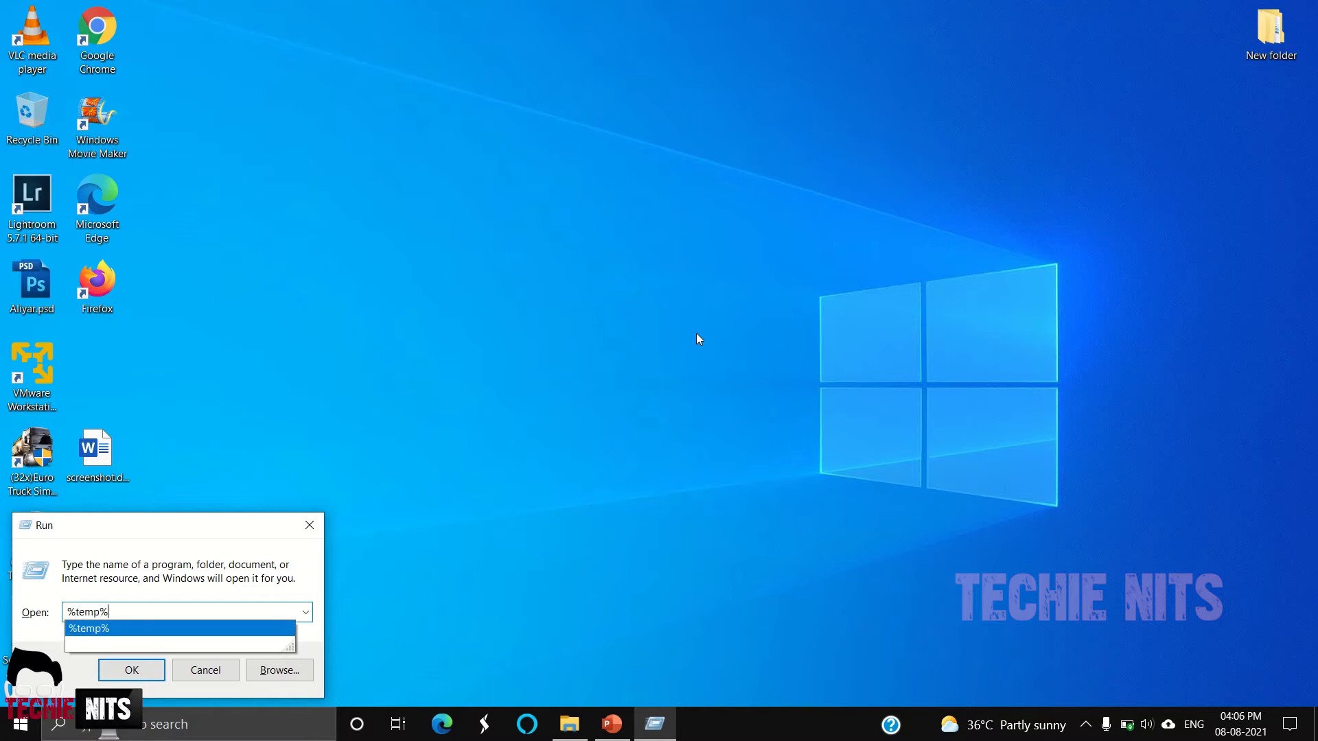
{"action": "key", "text": "Return"}
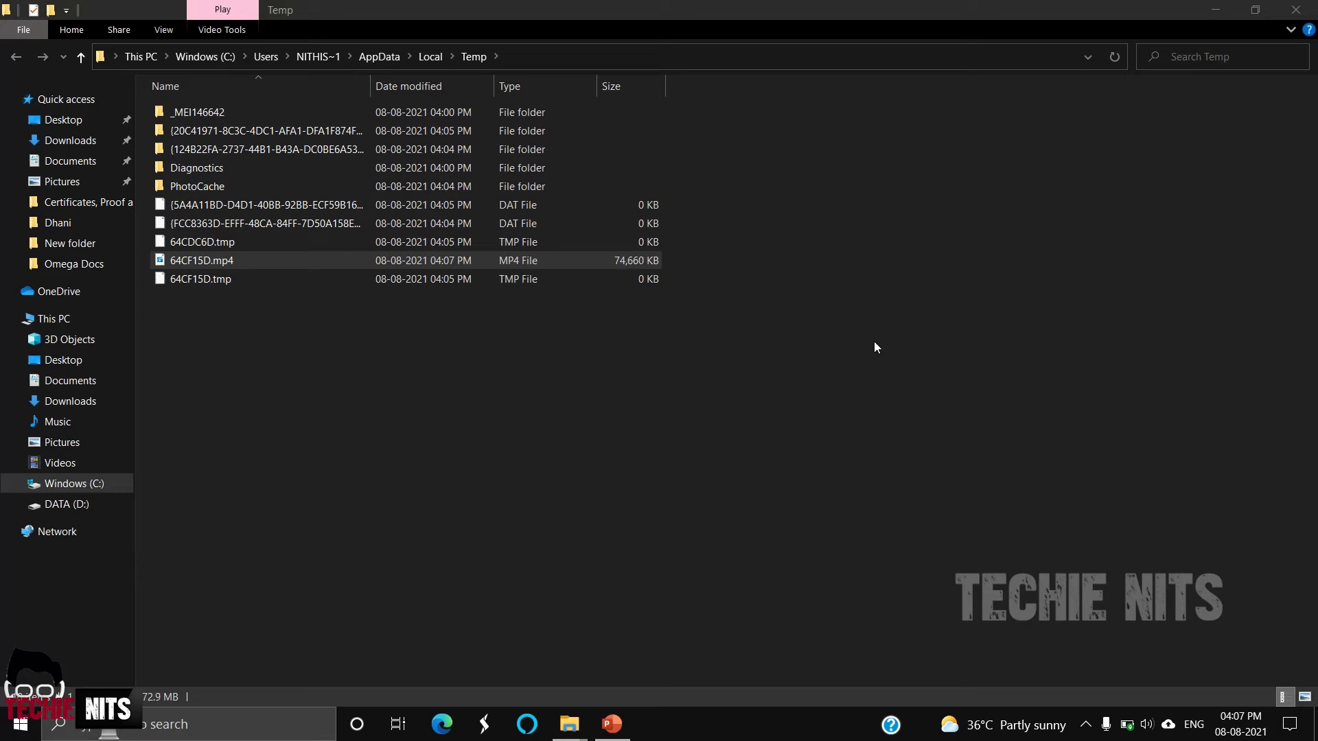
{"action": "key", "text": "ctrl+a"}
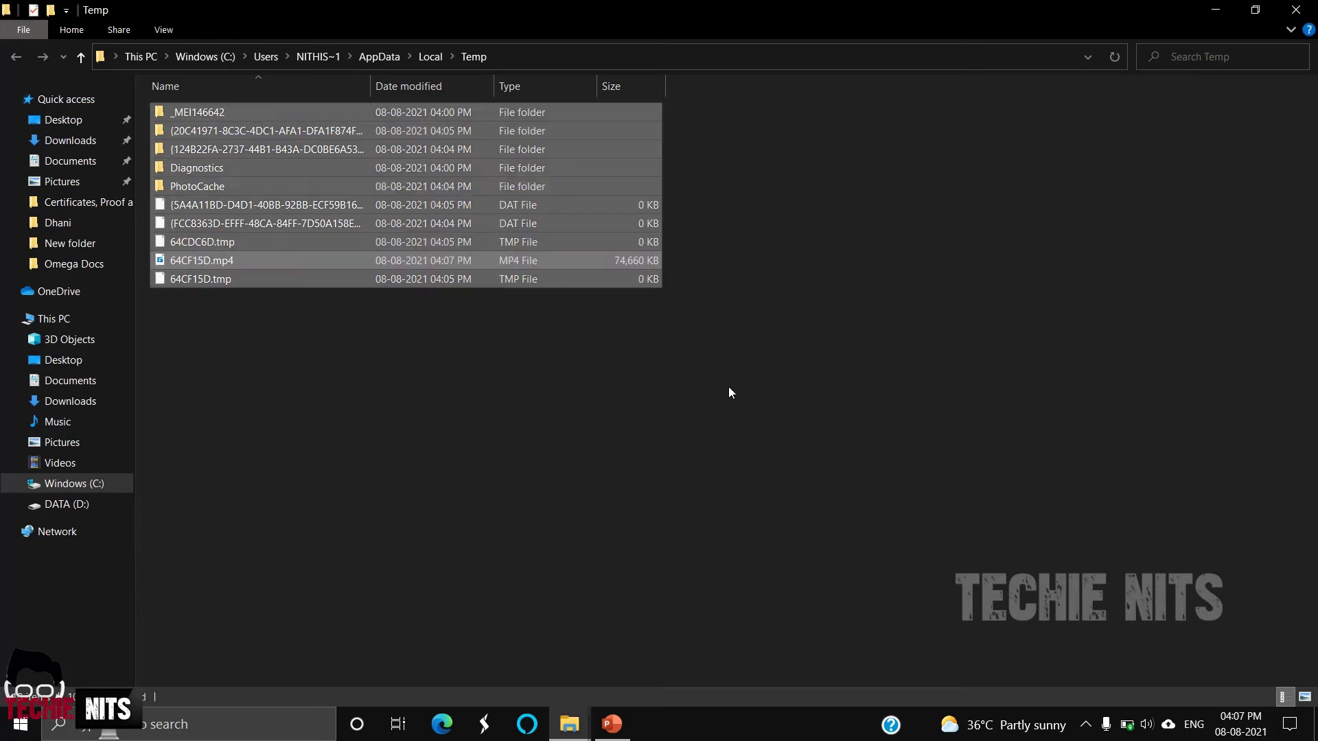
{"action": "key", "text": "shift+Delete"}
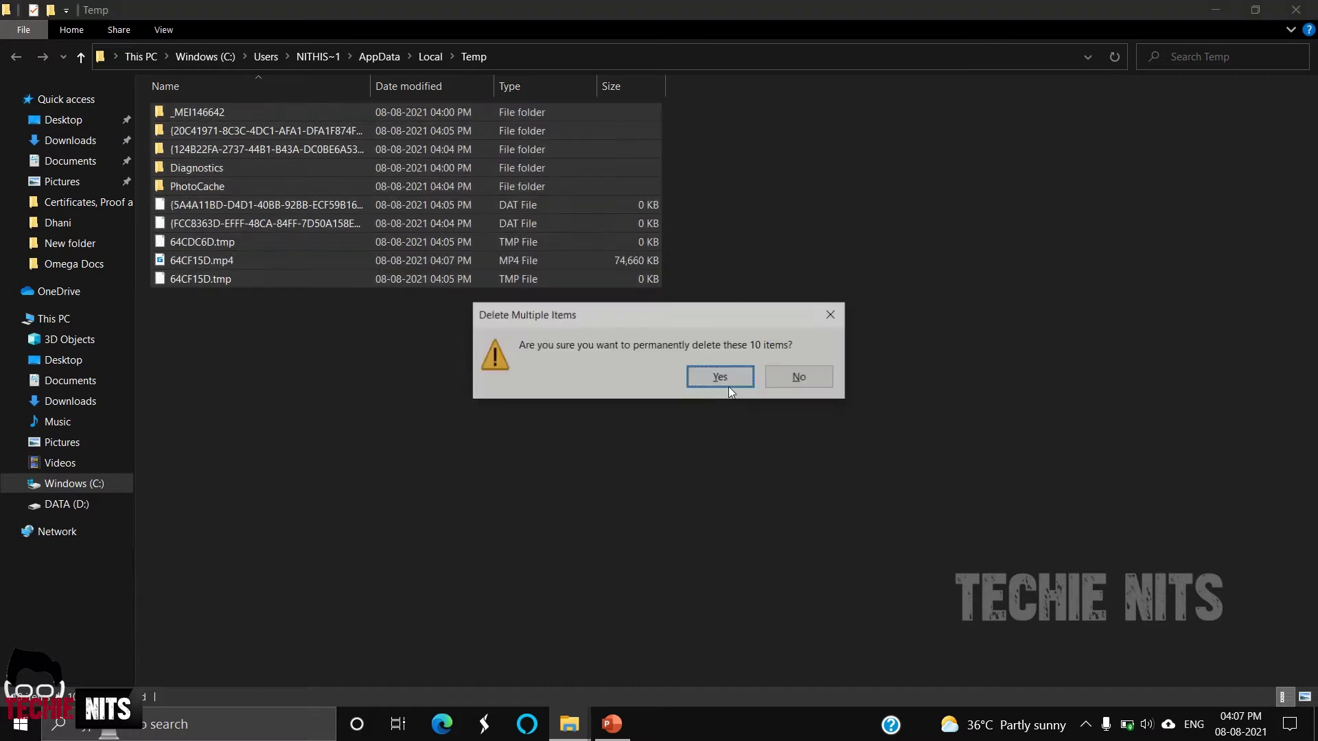
{"action": "left_click", "coordinate": [795, 380]}
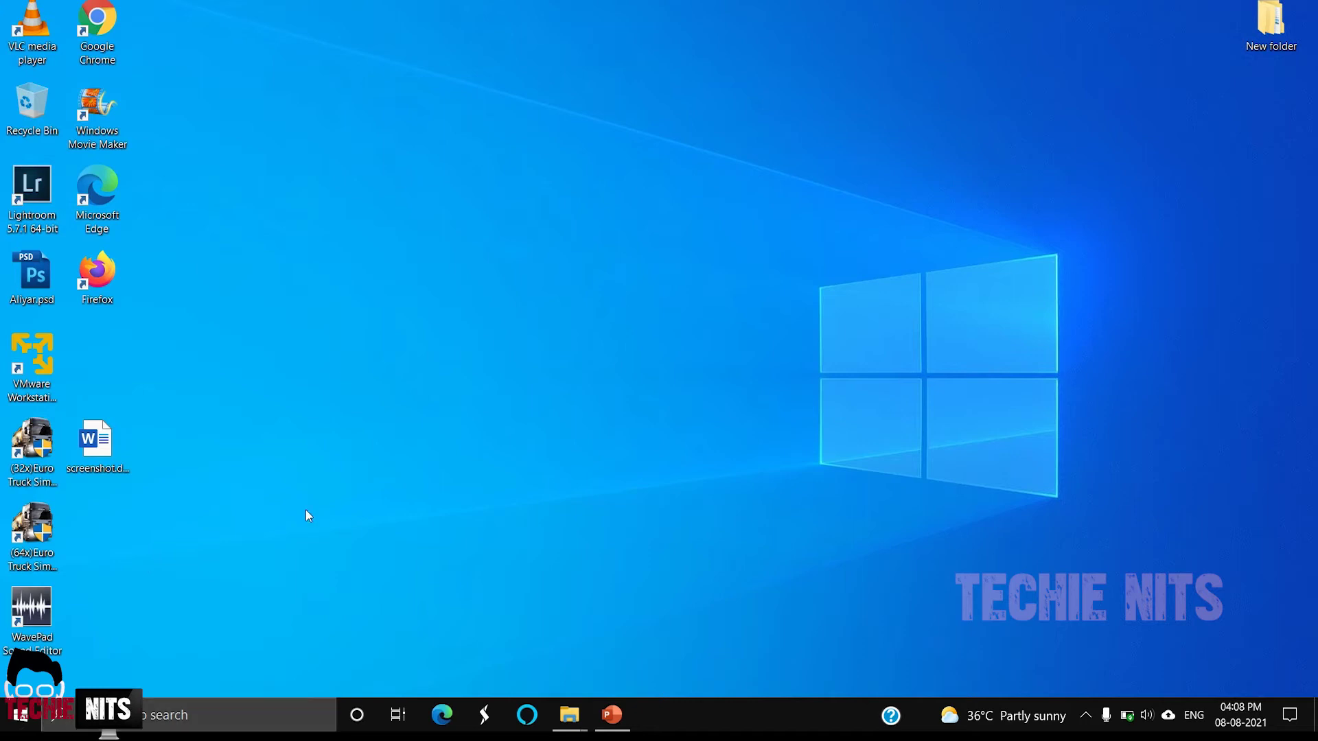
Open the Windows Temp folder via Run, permanently delete its 18 items, and close it.
{"action": "key", "text": "super+r"}
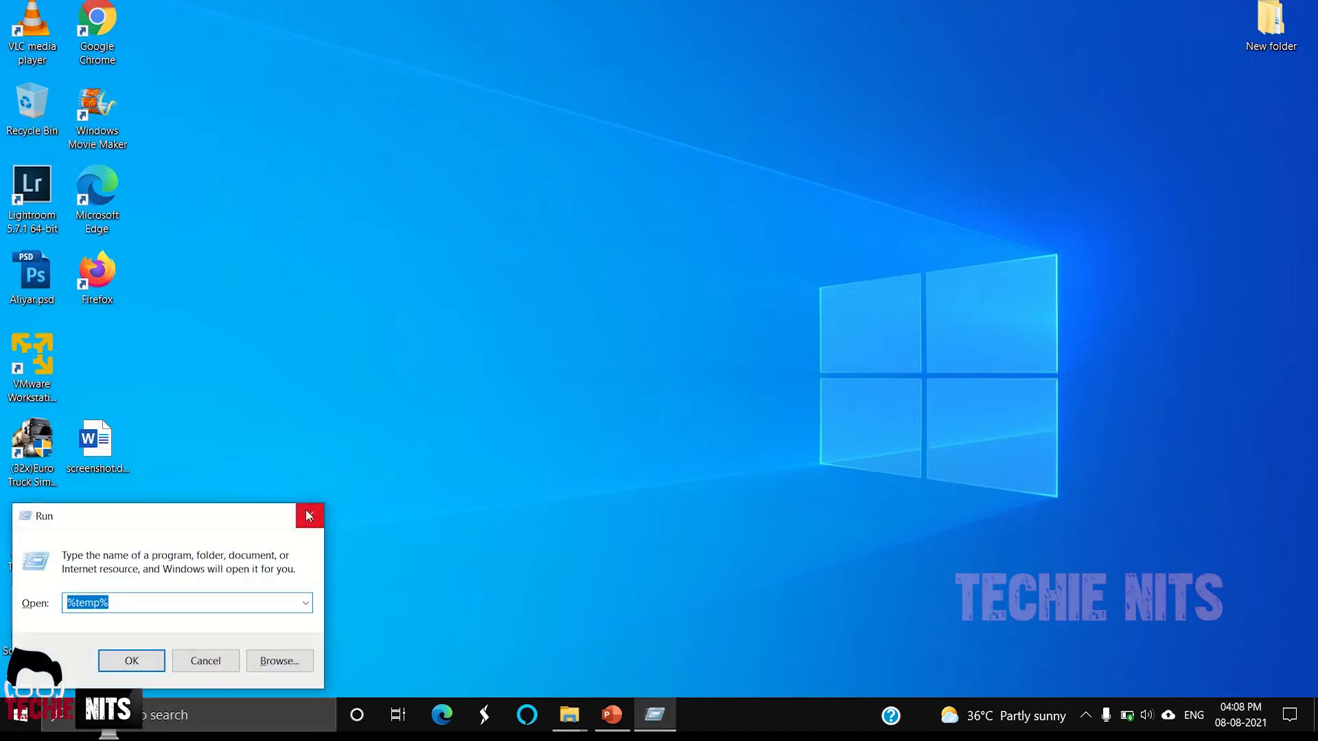
{"action": "type", "text": "temp"}
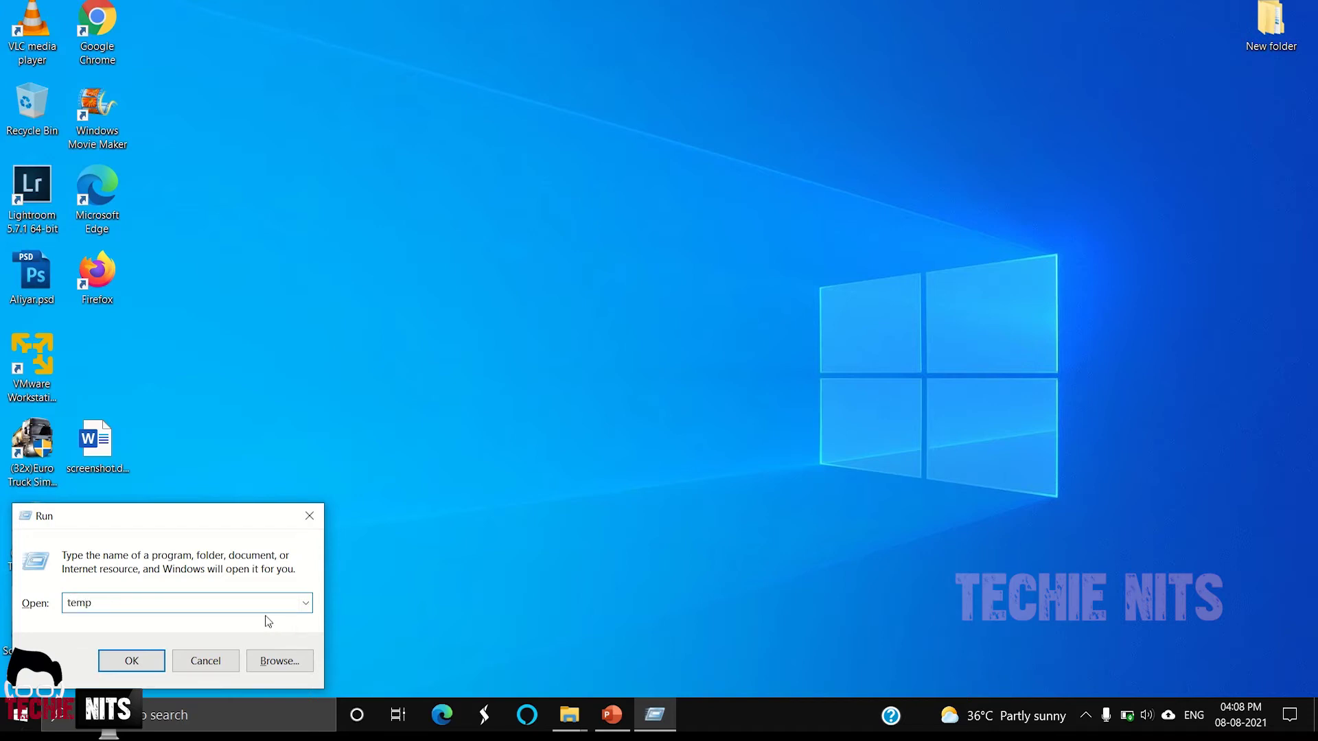
{"action": "key", "text": "Return"}
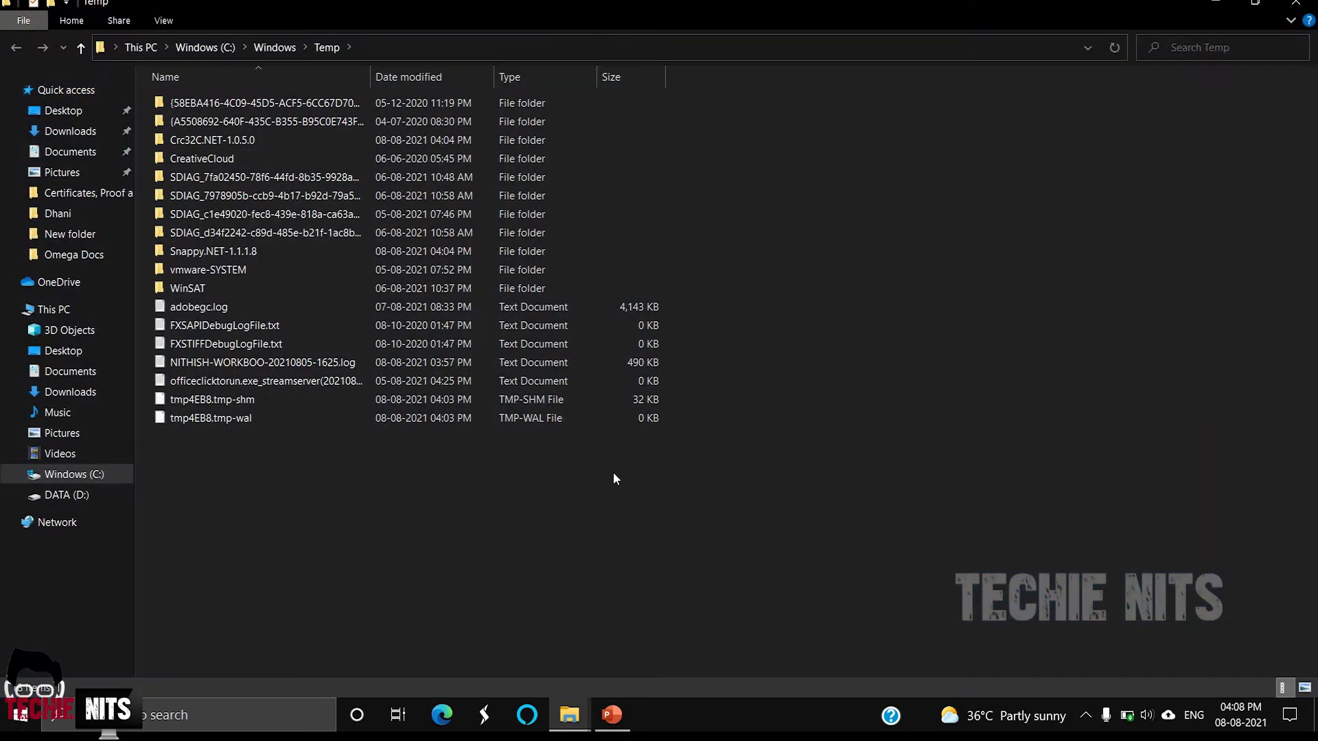
{"action": "key", "text": "ctrl+a"}
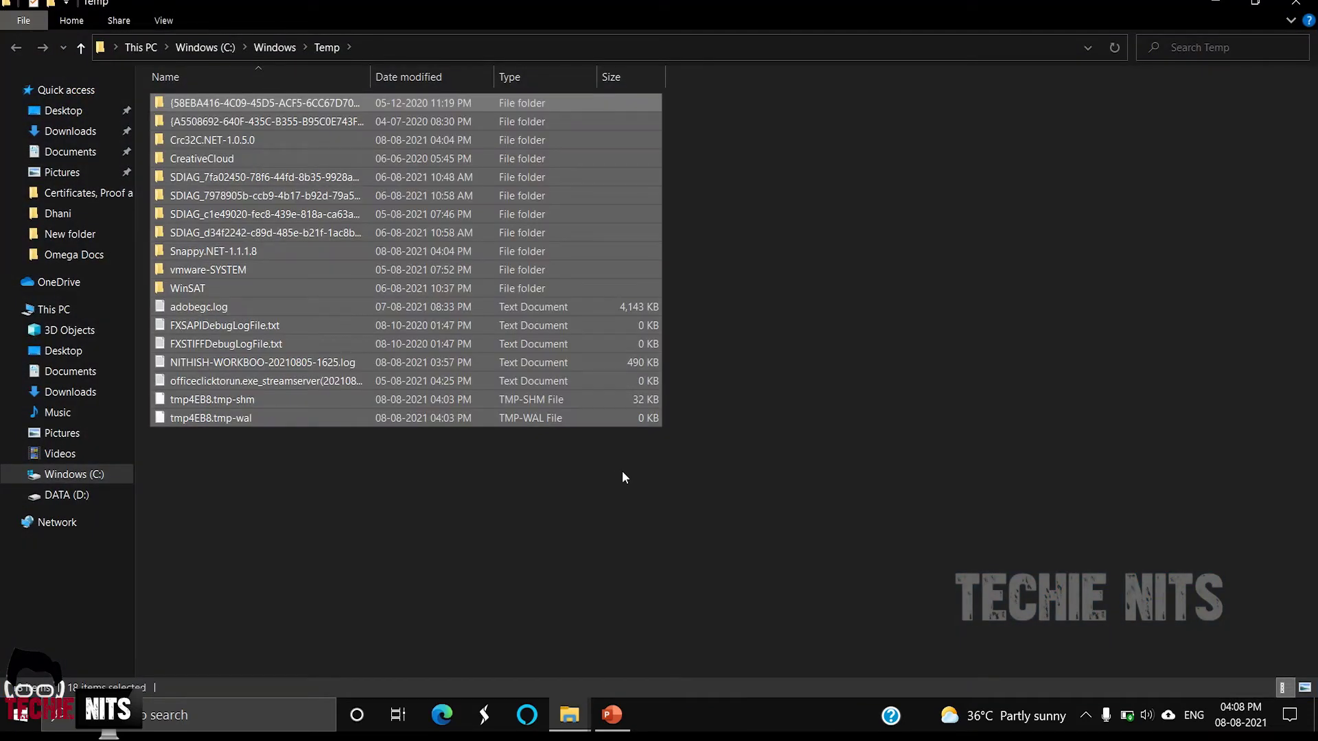
{"action": "key", "text": "shift+Delete"}
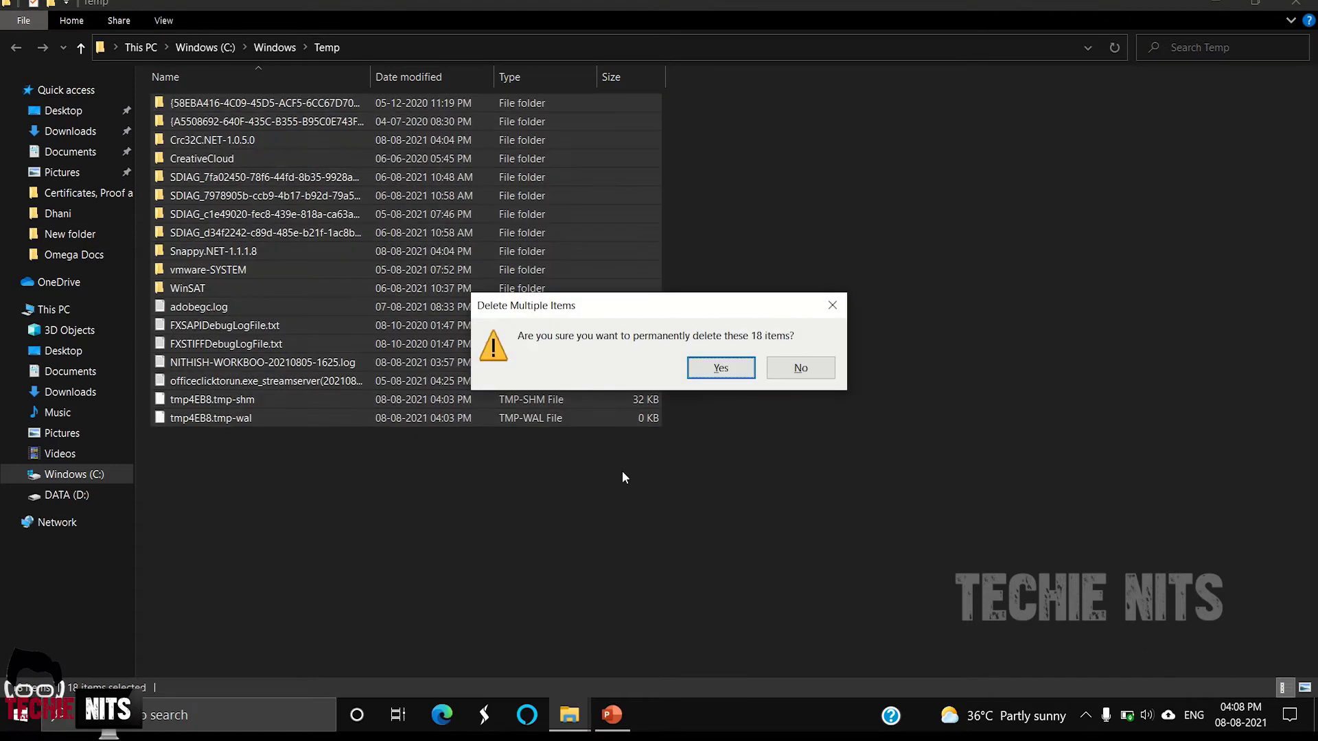
{"action": "left_click", "coordinate": [803, 373]}
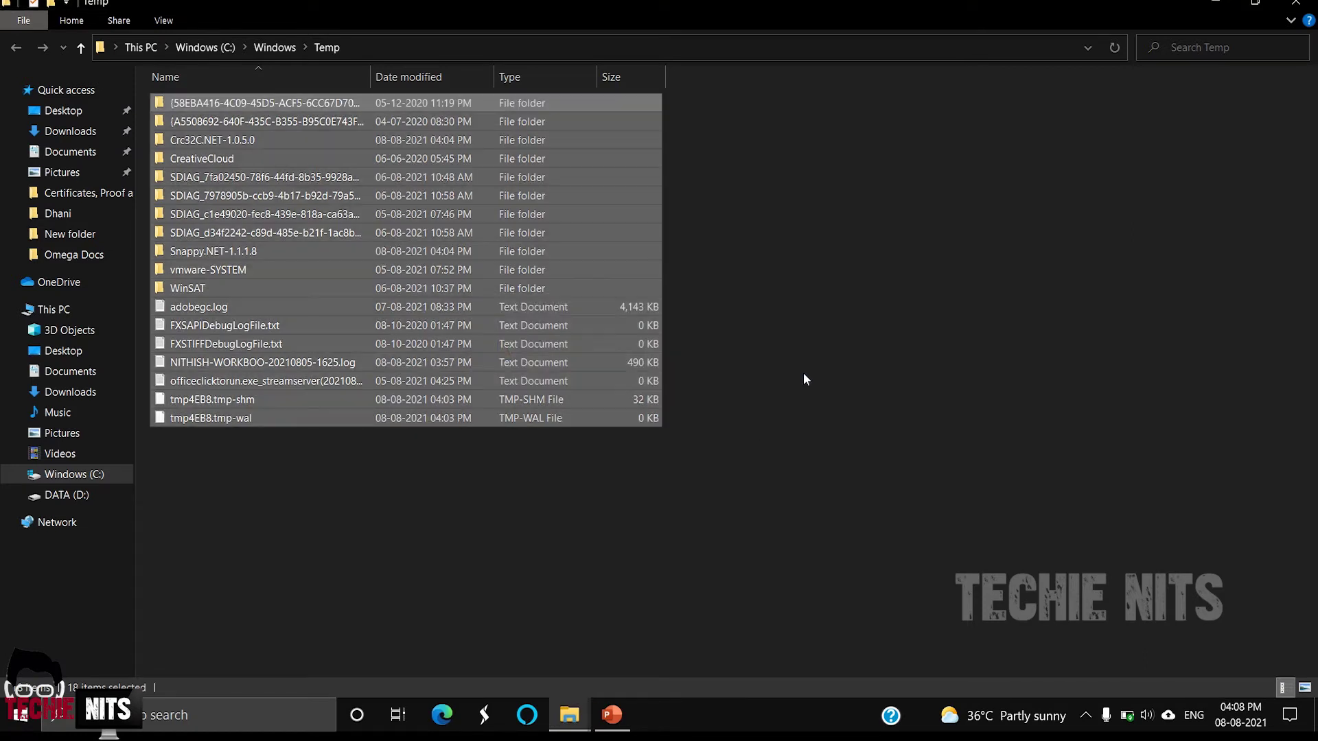
{"action": "left_click", "coordinate": [1296, 8]}
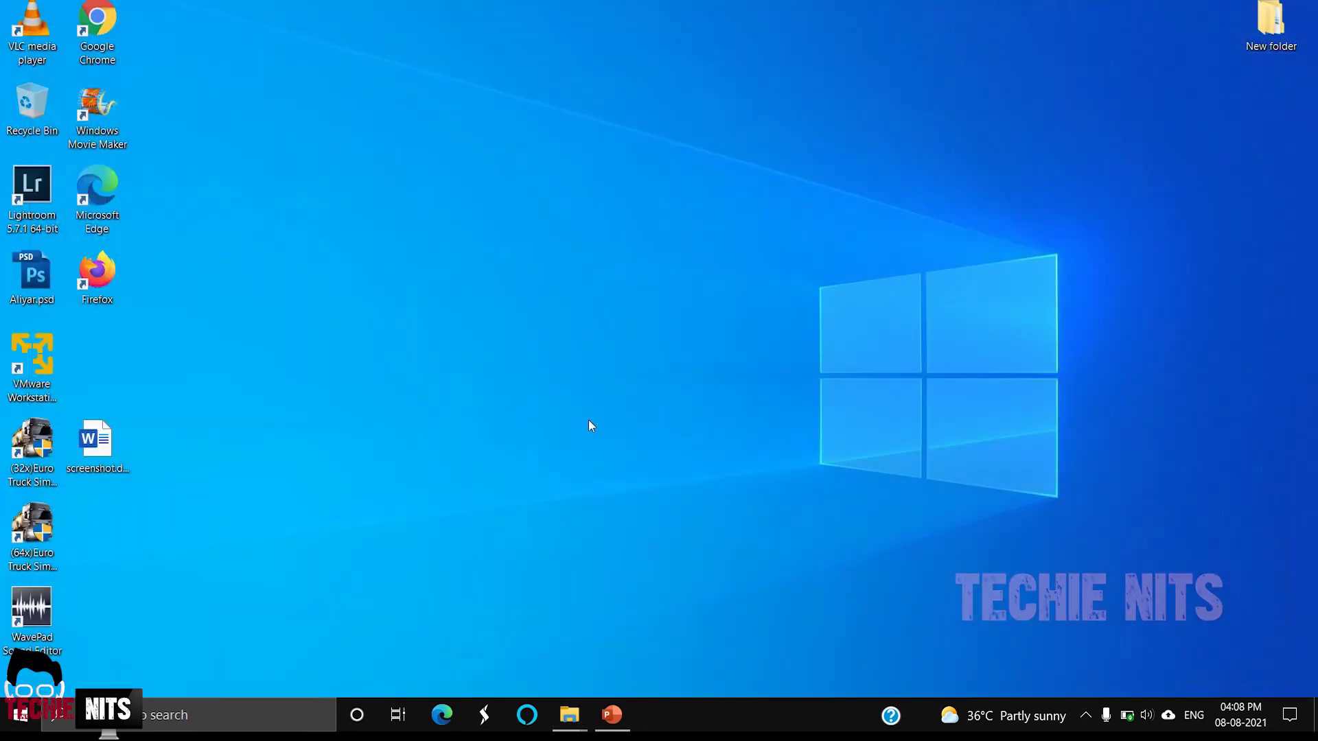
Open the Prefetch folder via Run, select all 27 files, then close it.
{"action": "key", "text": "super+r"}
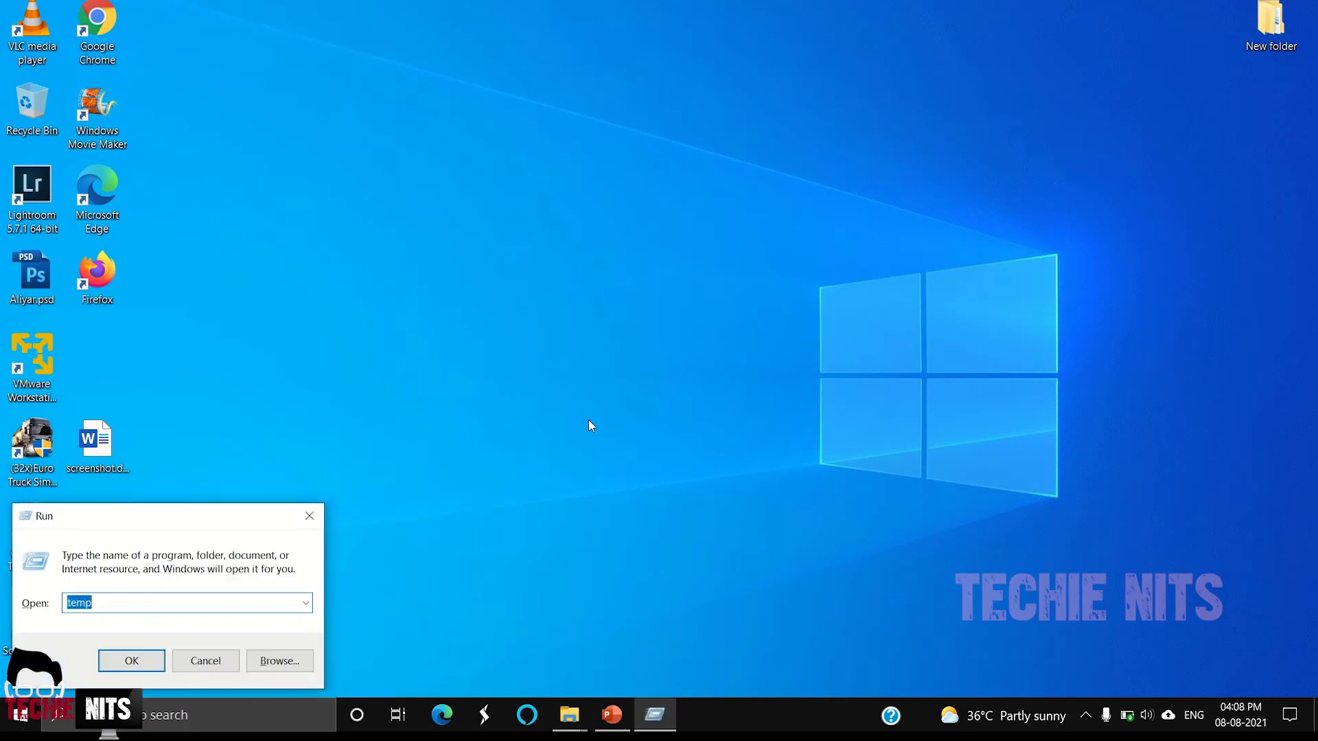
{"action": "type", "text": "prefetch"}
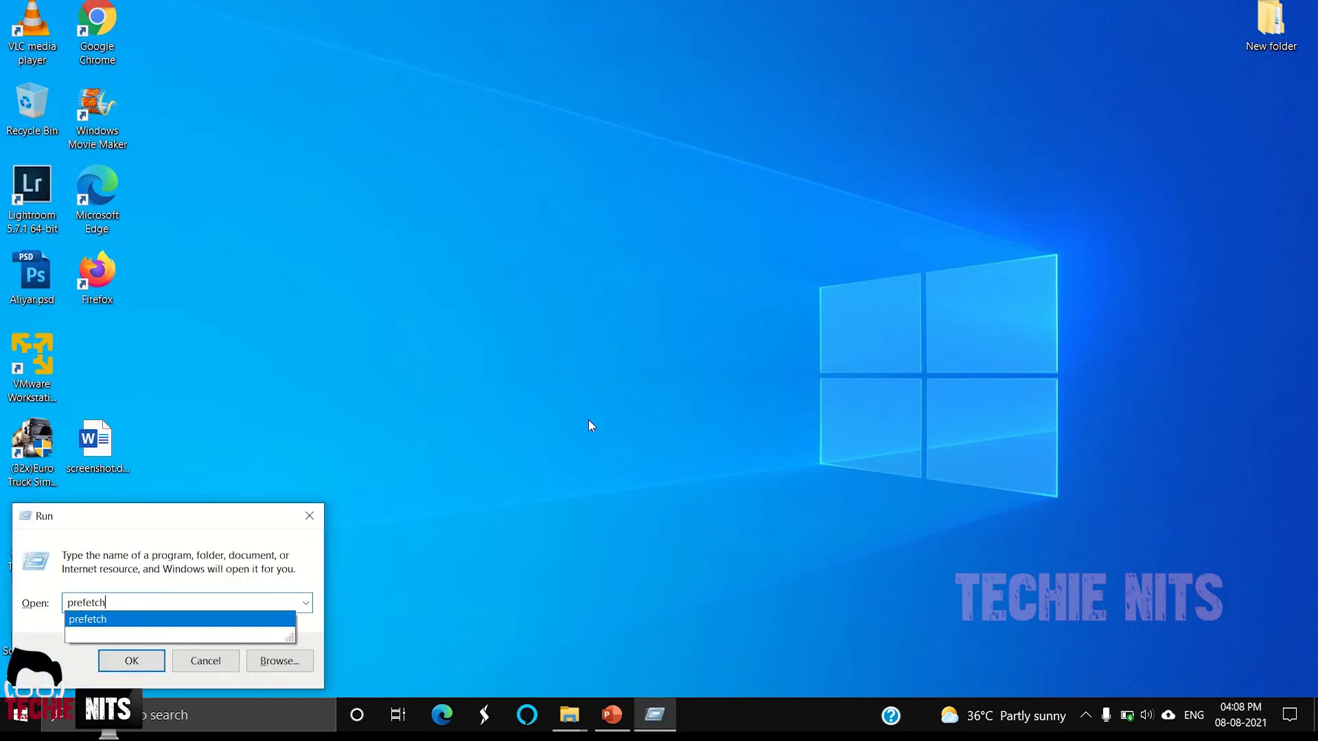
{"action": "key", "text": "Return"}
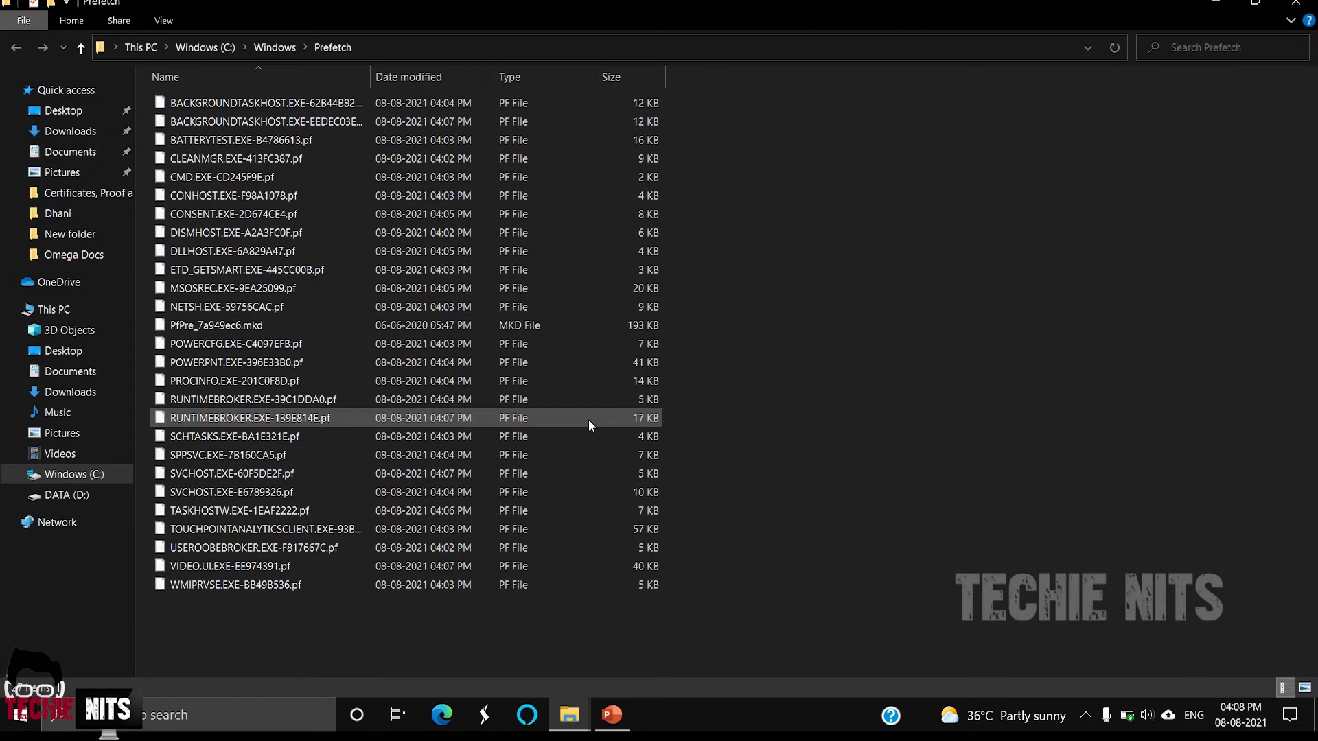
{"action": "key", "text": "ctrl+a"}
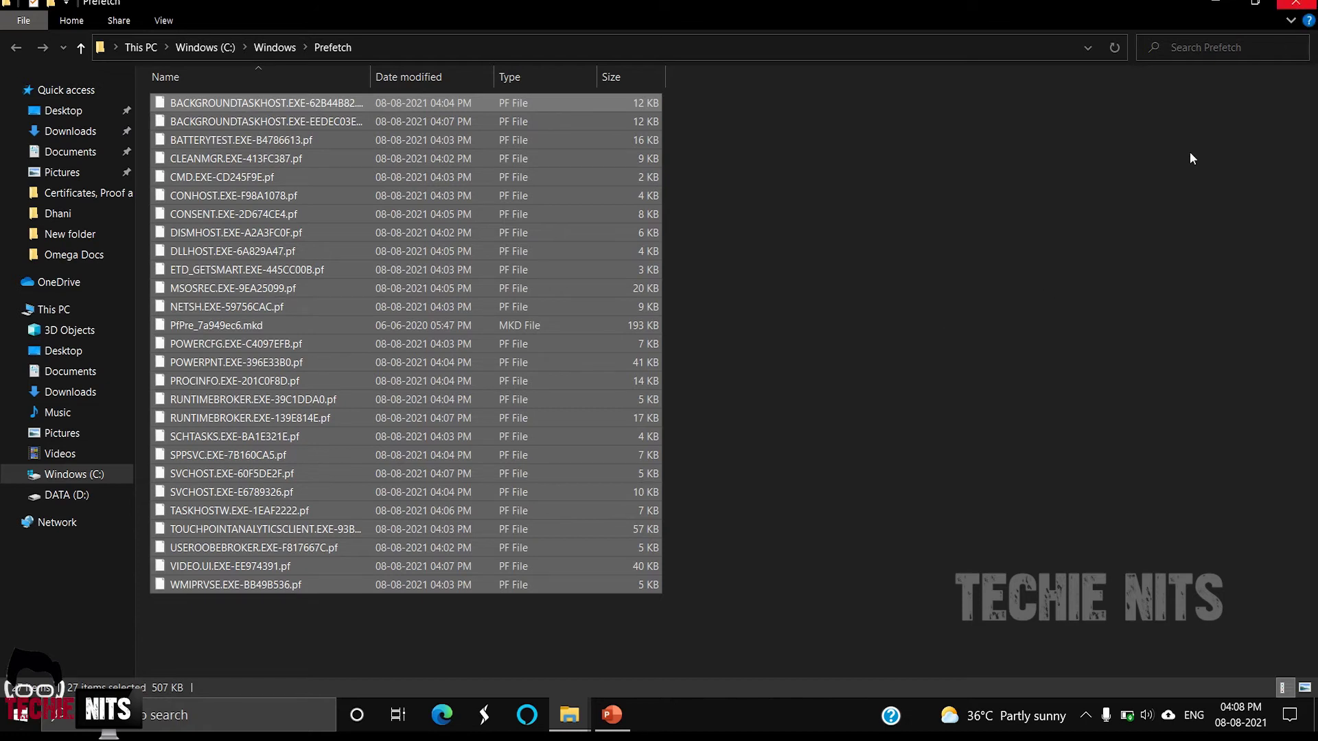
{"action": "left_click", "coordinate": [1296, 4]}
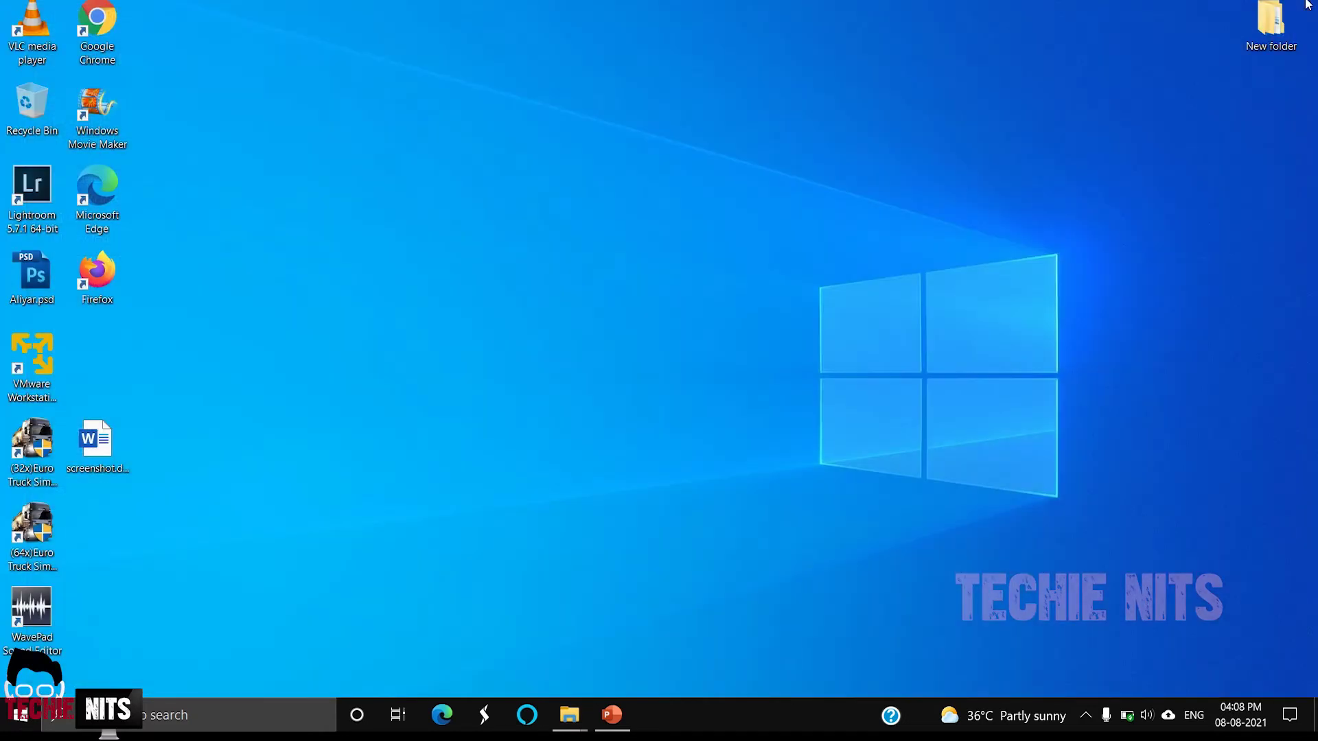
Launch Disk Cleanup from search, scan Windows (C:), then choose Clean up system files.
{"action": "left_click", "coordinate": [164, 722]}
{"action": "type", "text": "dos"}
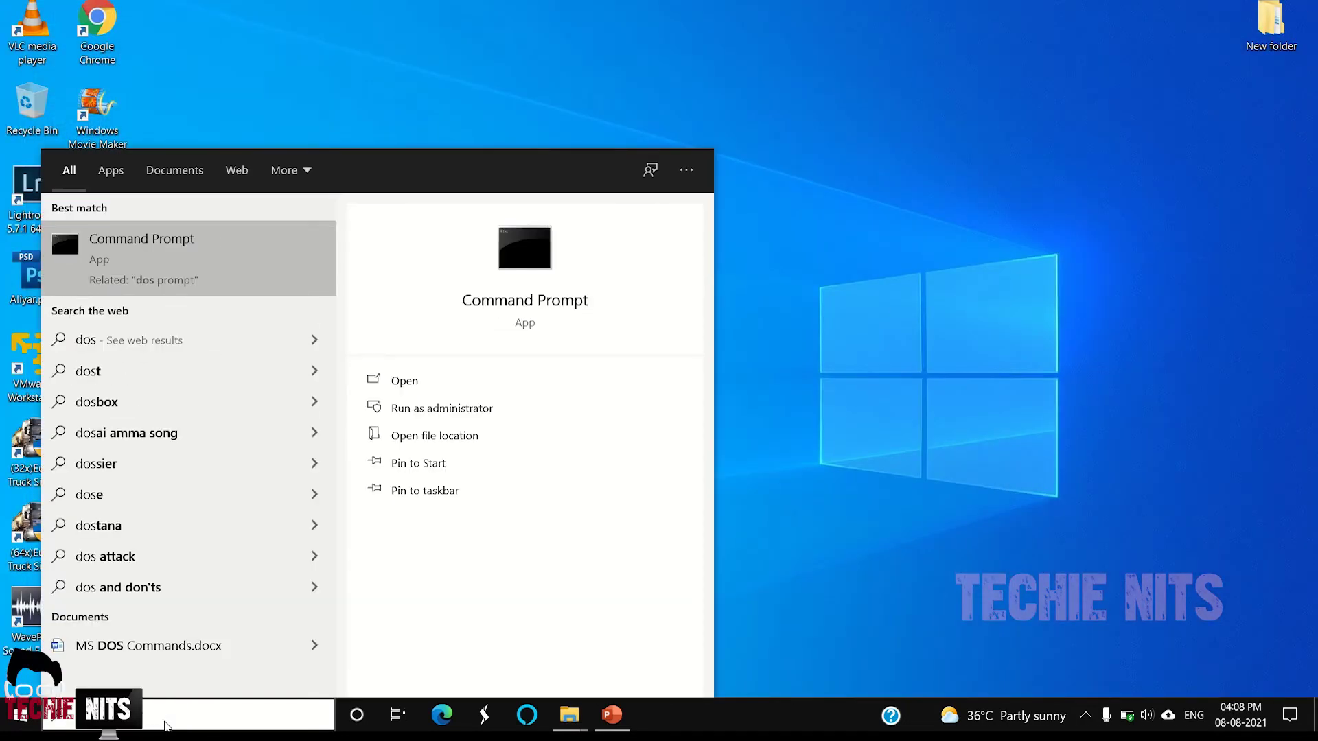
{"action": "key", "text": "BackSpace"}
{"action": "key", "text": "BackSpace"}
{"action": "type", "text": "isk"}
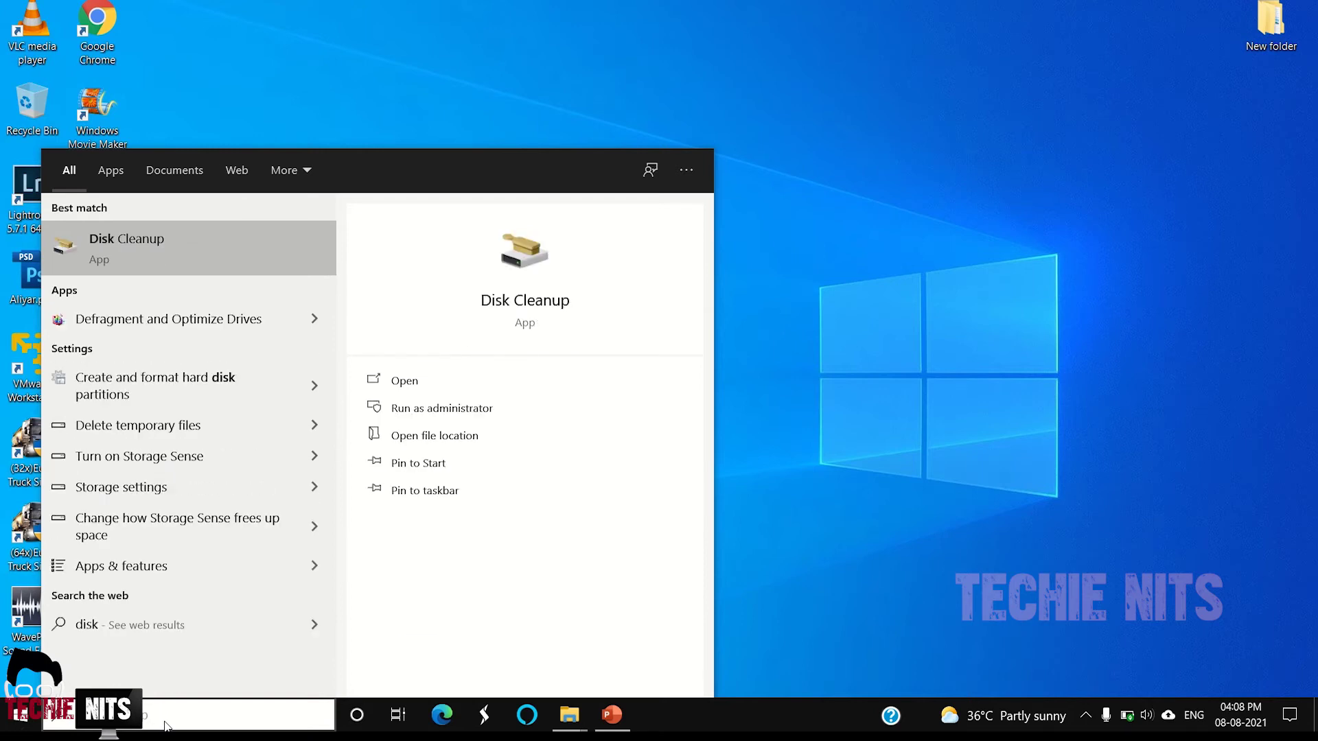
{"action": "left_click", "coordinate": [182, 254]}
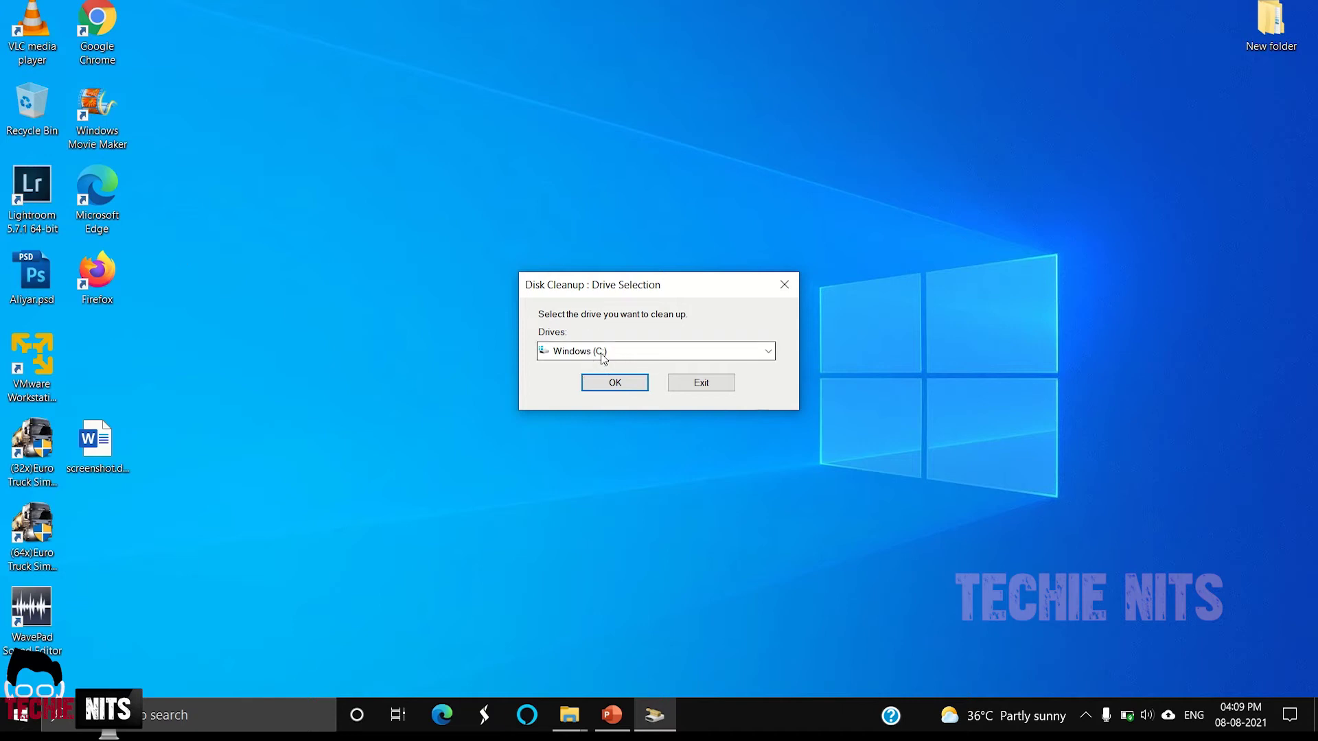
{"action": "left_click", "coordinate": [612, 385]}
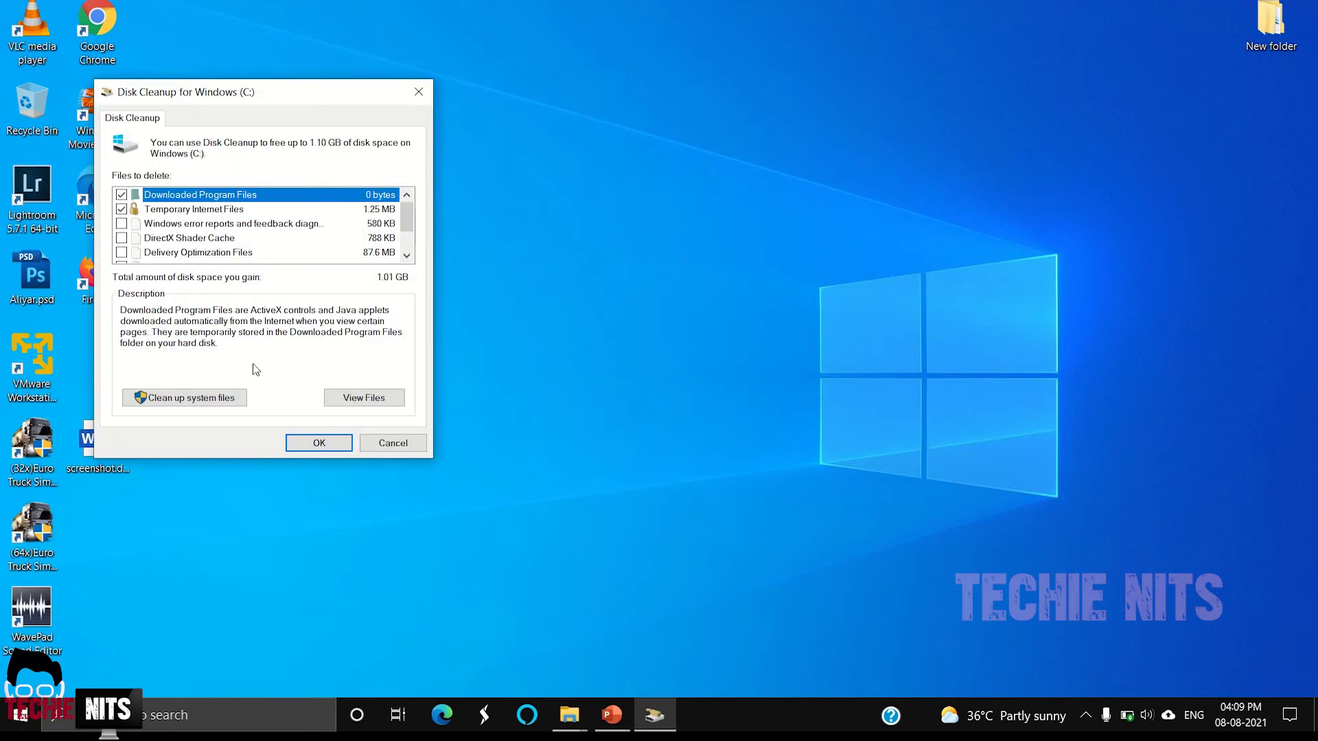
{"action": "left_click", "coordinate": [207, 409]}
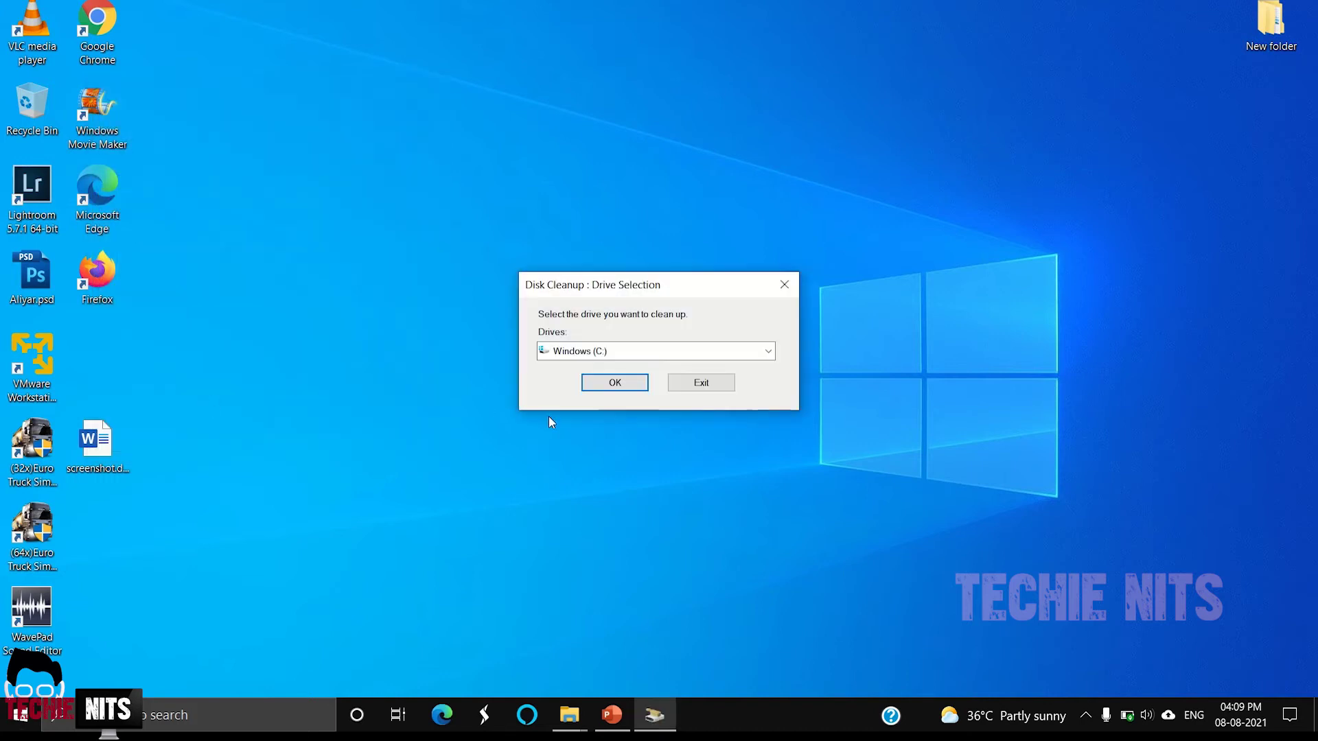
Rescan C: including system files, review the categories totalling 9.73 GB, and close Disk Cleanup.
{"action": "left_click", "coordinate": [615, 383]}
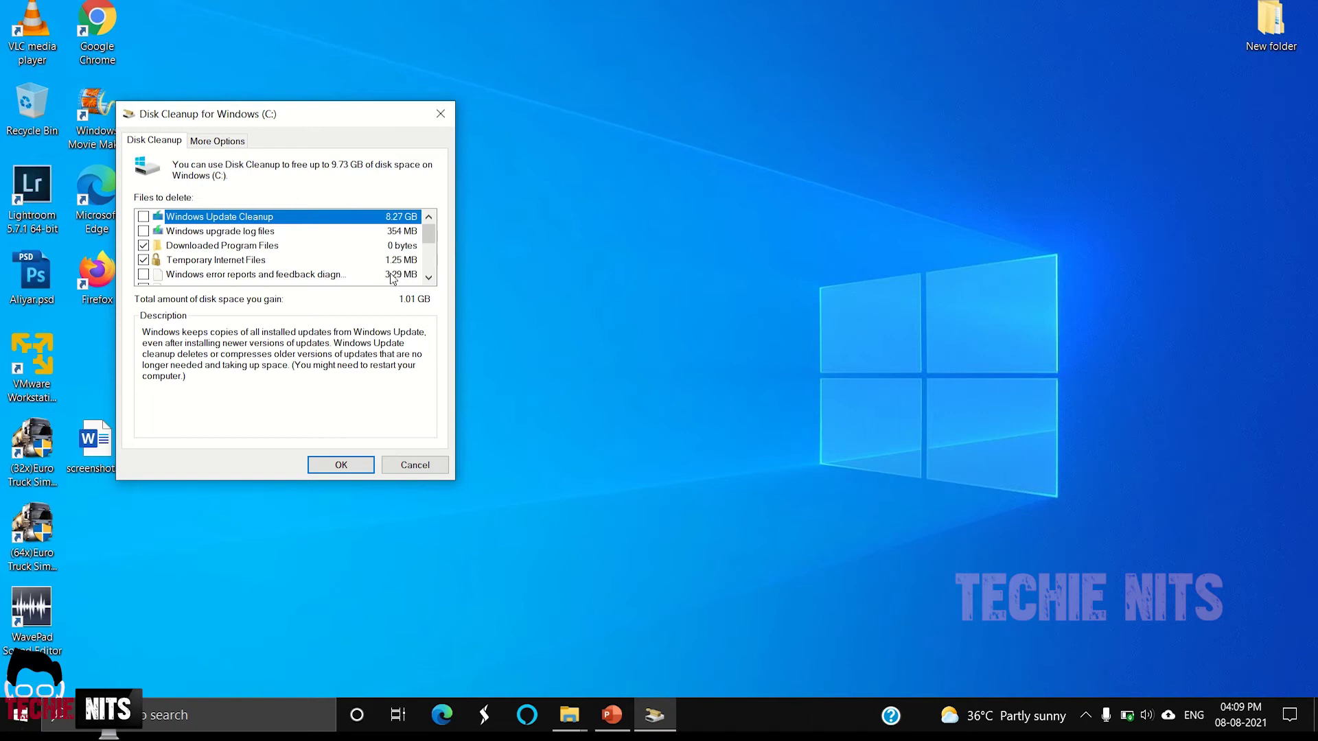
{"action": "left_click", "coordinate": [432, 277]}
{"action": "left_click", "coordinate": [432, 276]}
{"action": "left_click", "coordinate": [433, 276]}
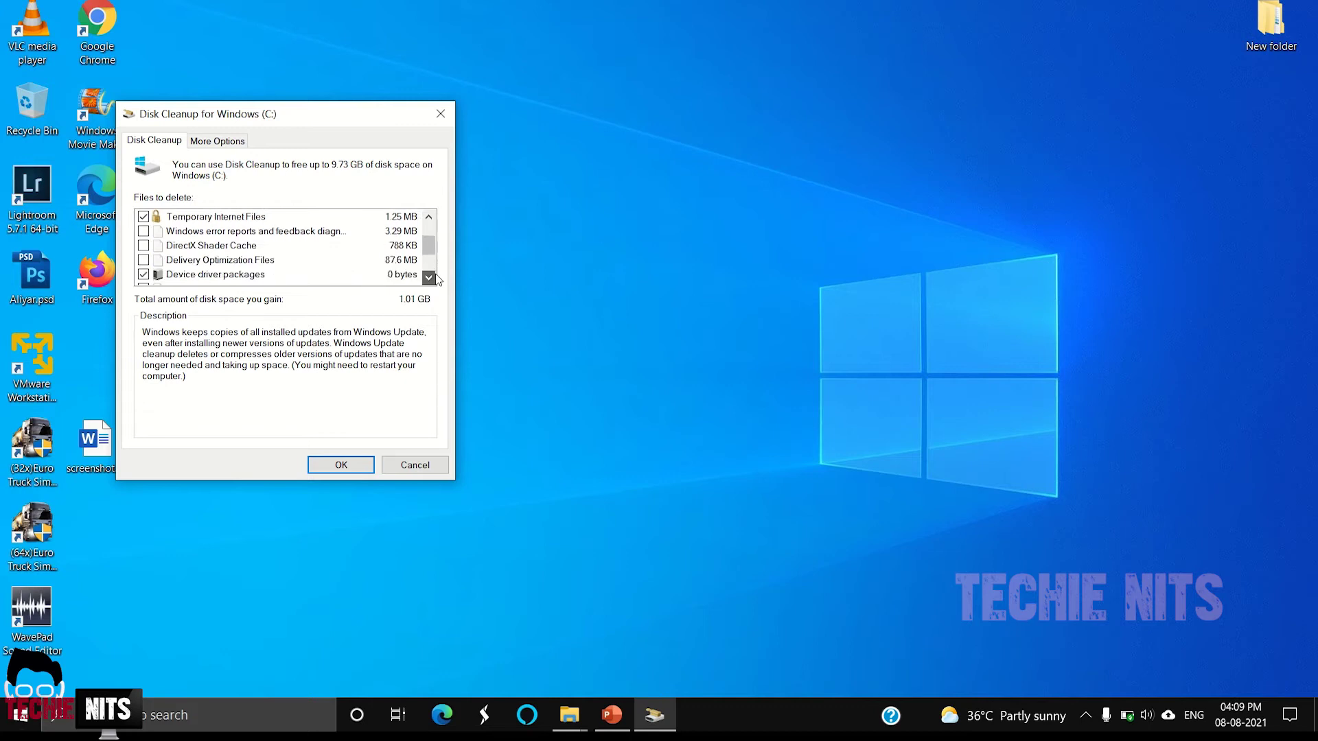
{"action": "left_click", "coordinate": [433, 276]}
{"action": "left_click", "coordinate": [432, 276]}
{"action": "left_click", "coordinate": [432, 276]}
{"action": "left_click", "coordinate": [433, 276]}
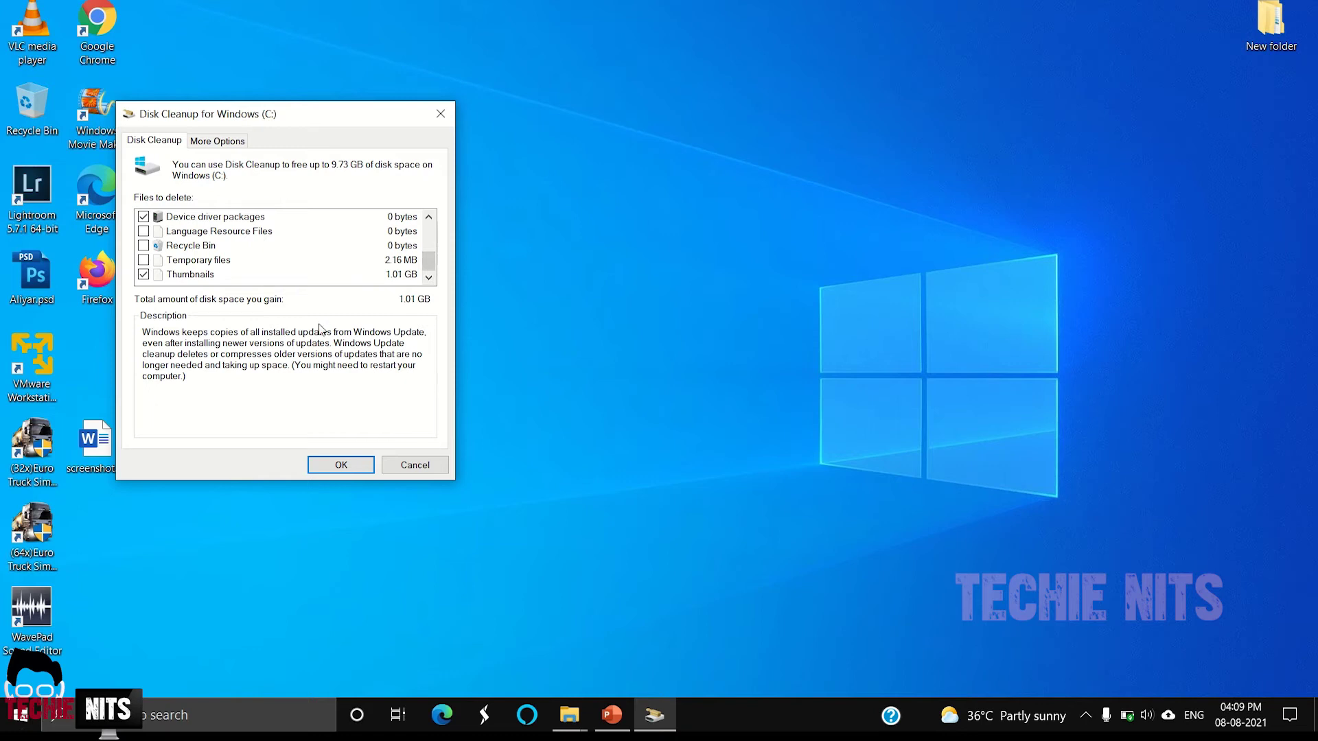
{"action": "left_click", "coordinate": [429, 245]}
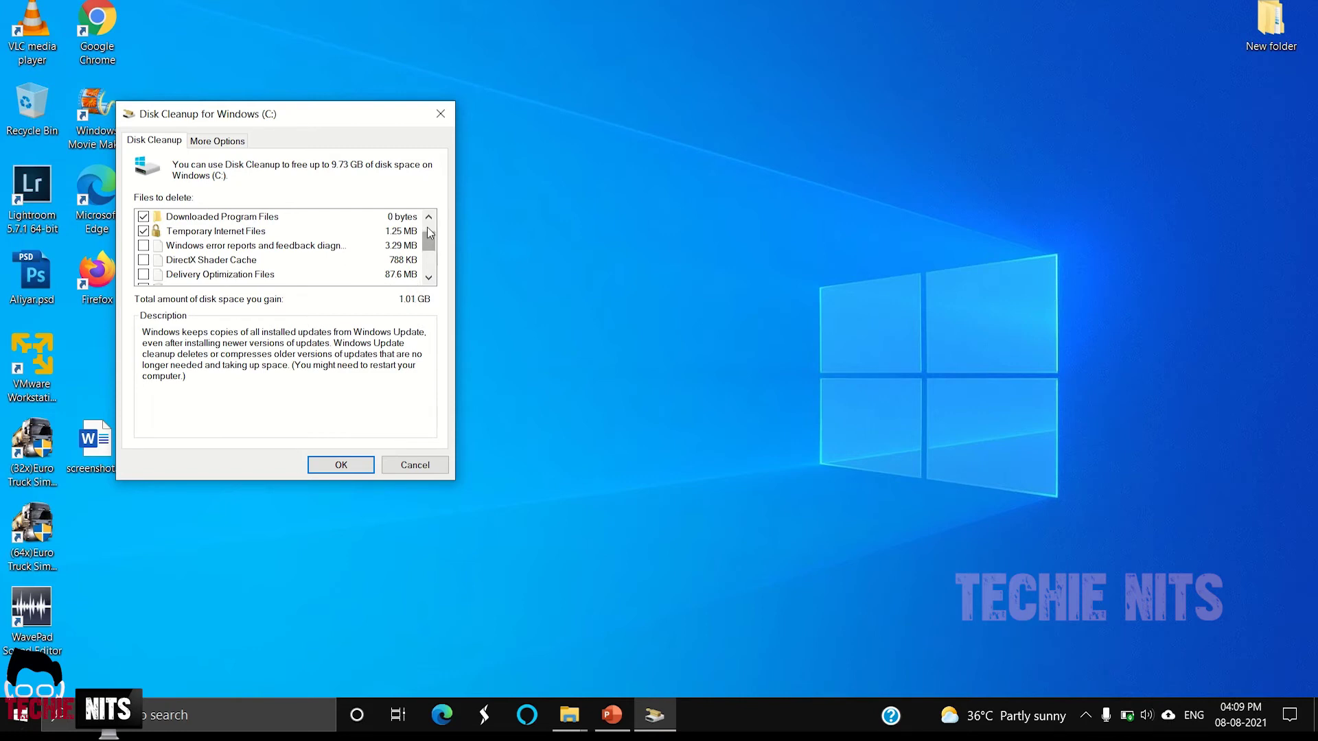
{"action": "left_click_drag", "start_coordinate": [429, 245], "coordinate": [429, 233]}
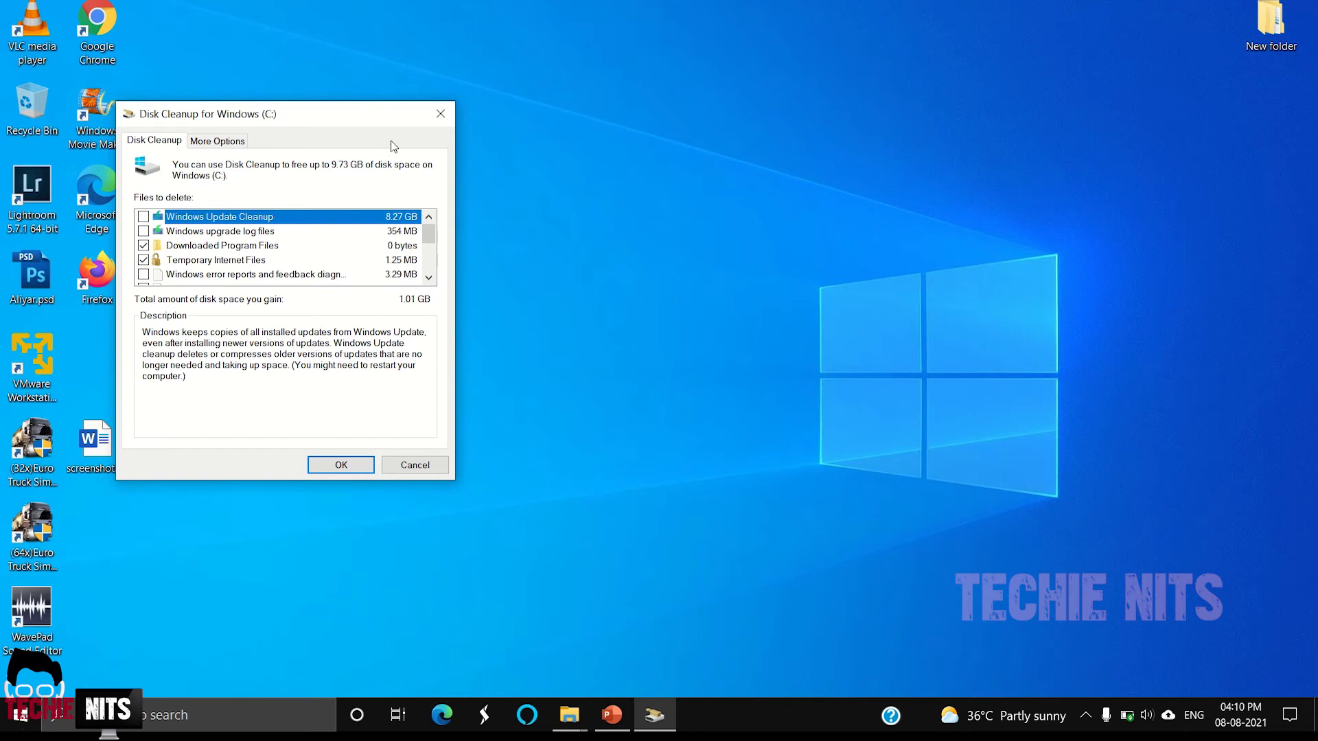
{"action": "left_click", "coordinate": [437, 120]}
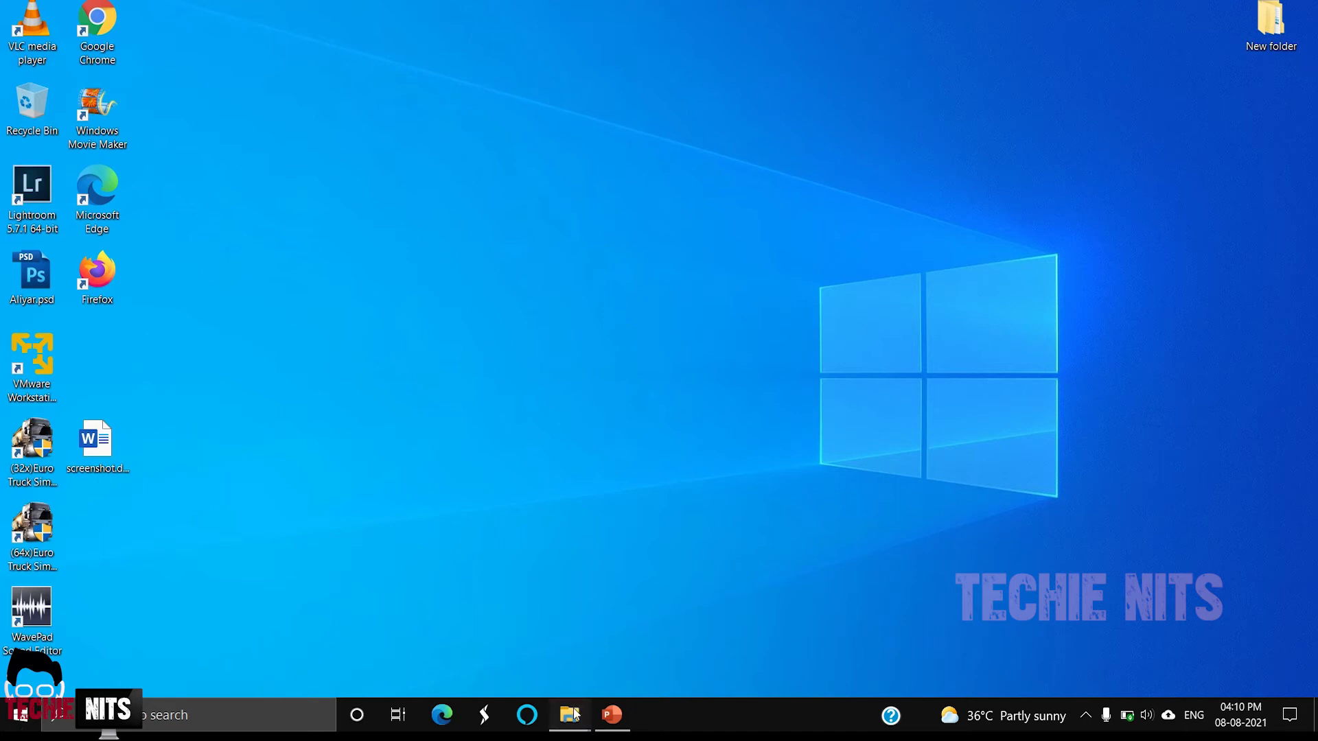
Open Advanced system settings from This PC's Properties.
{"action": "mouse_move", "coordinate": [575, 716]}
{"action": "left_click", "coordinate": [509, 640]}
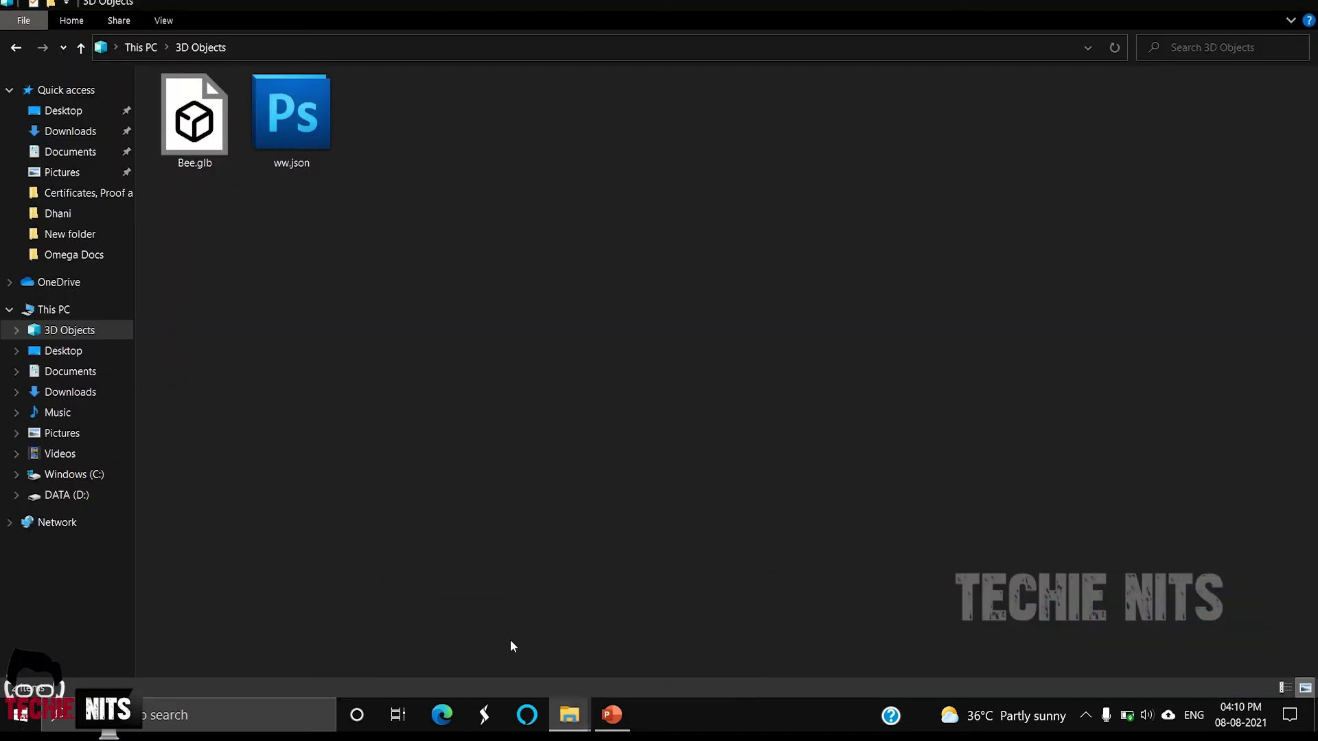
{"action": "right_click", "coordinate": [66, 317]}
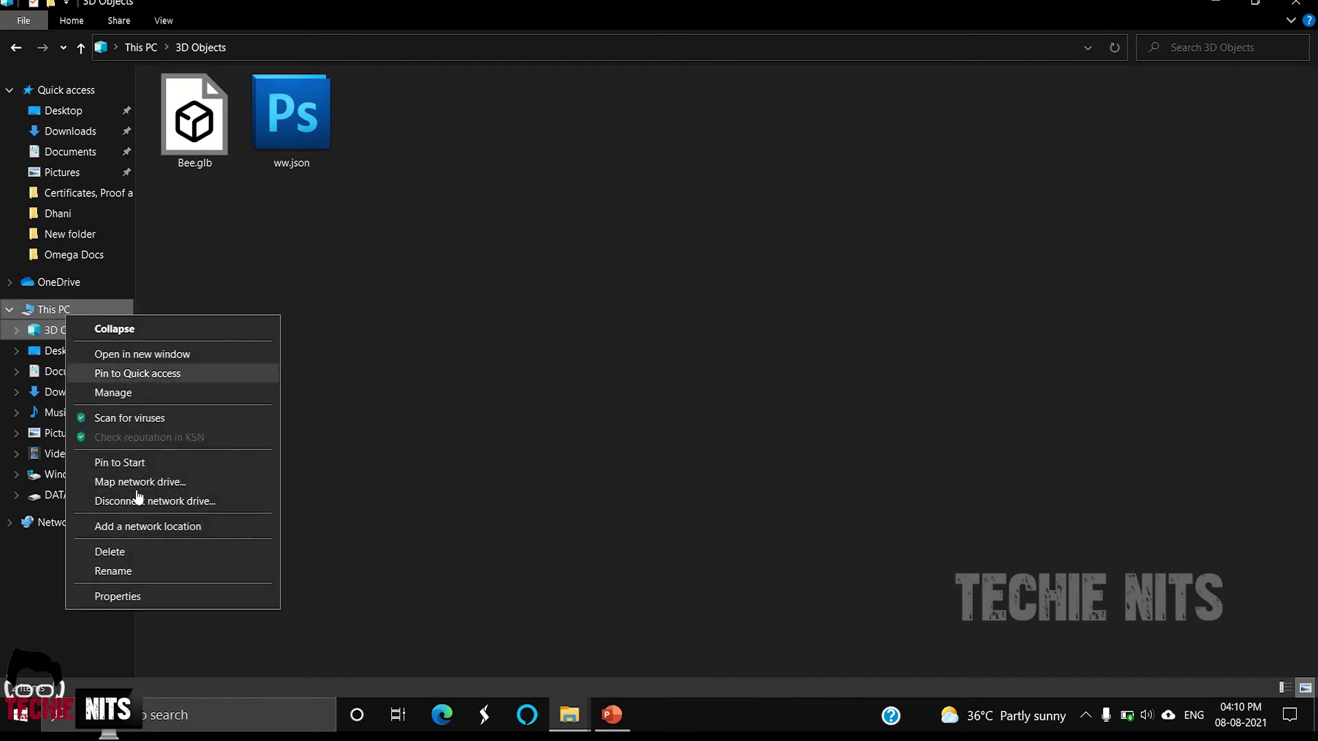
{"action": "left_click", "coordinate": [166, 597]}
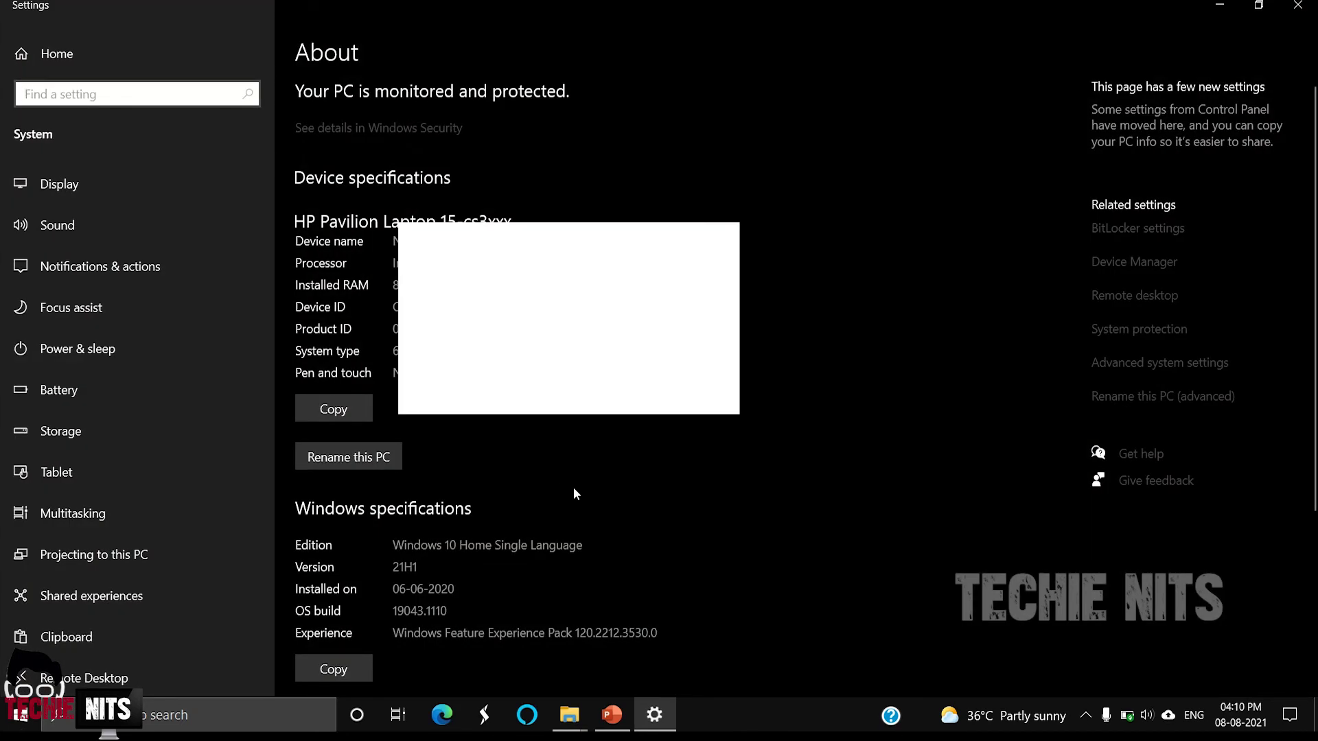
{"action": "left_click", "coordinate": [1163, 372]}
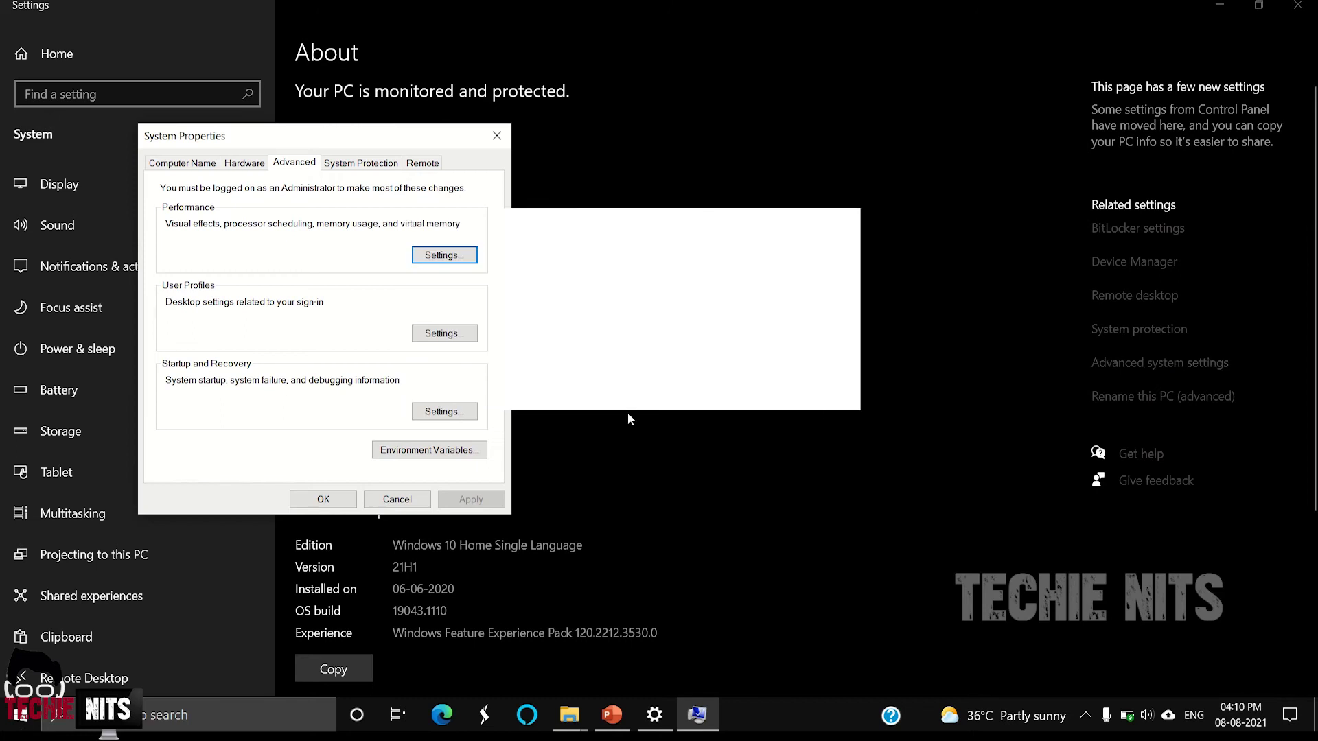
In Performance Options' virtual memory, turn off automatic paging management and pick Custom size for C:.
{"action": "left_click", "coordinate": [445, 257]}
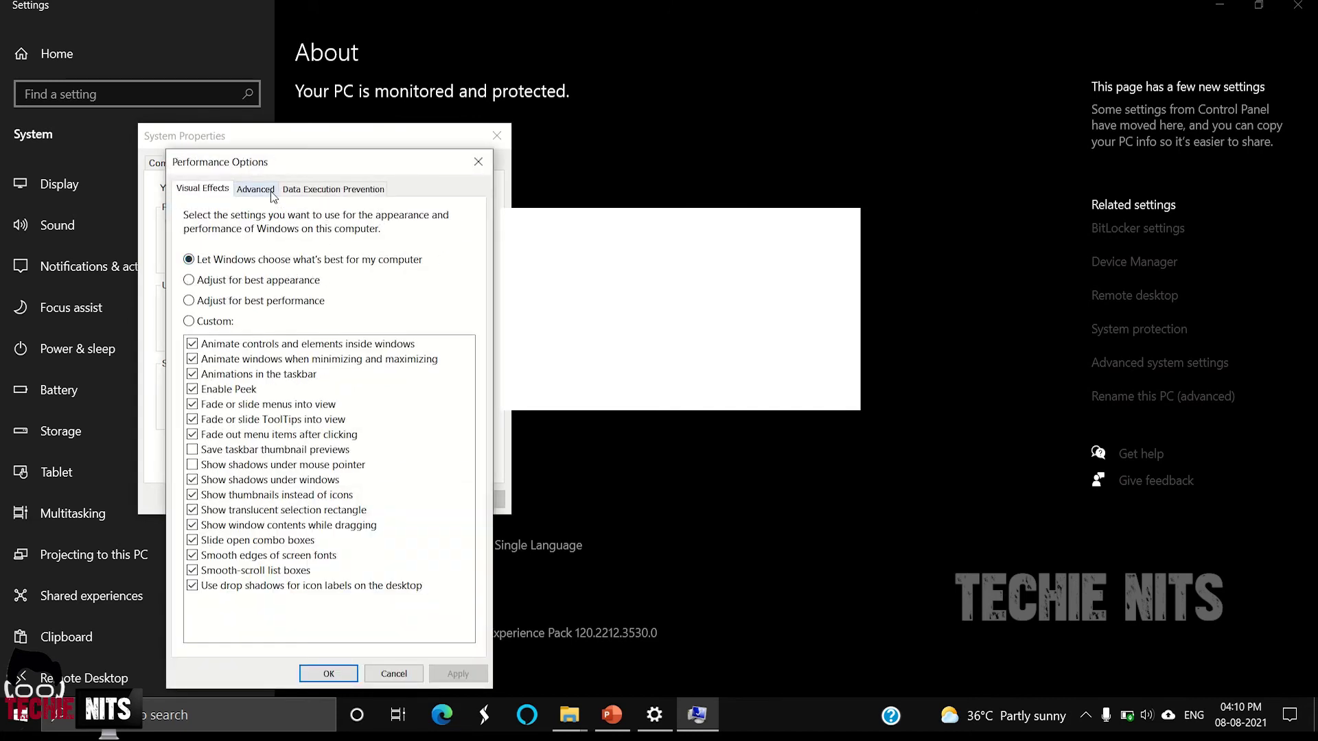
{"action": "left_click", "coordinate": [270, 194]}
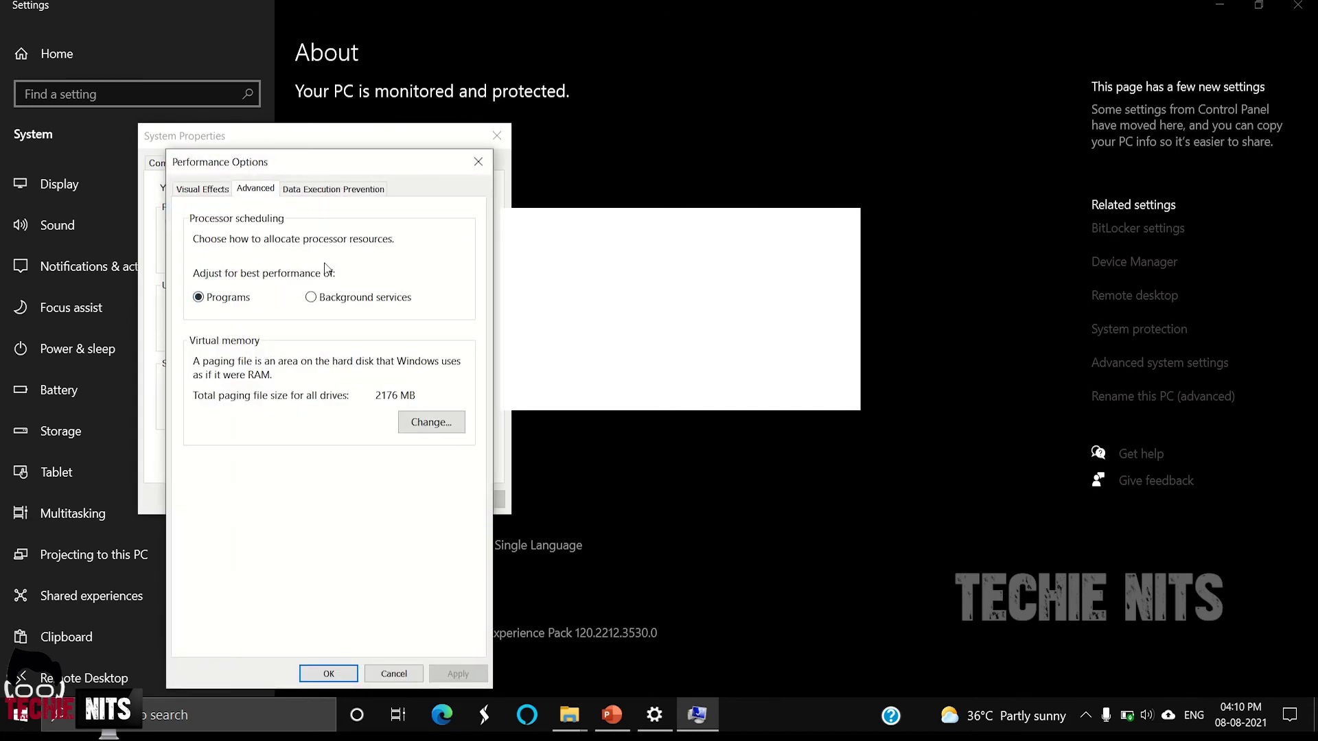
{"action": "left_click", "coordinate": [424, 423]}
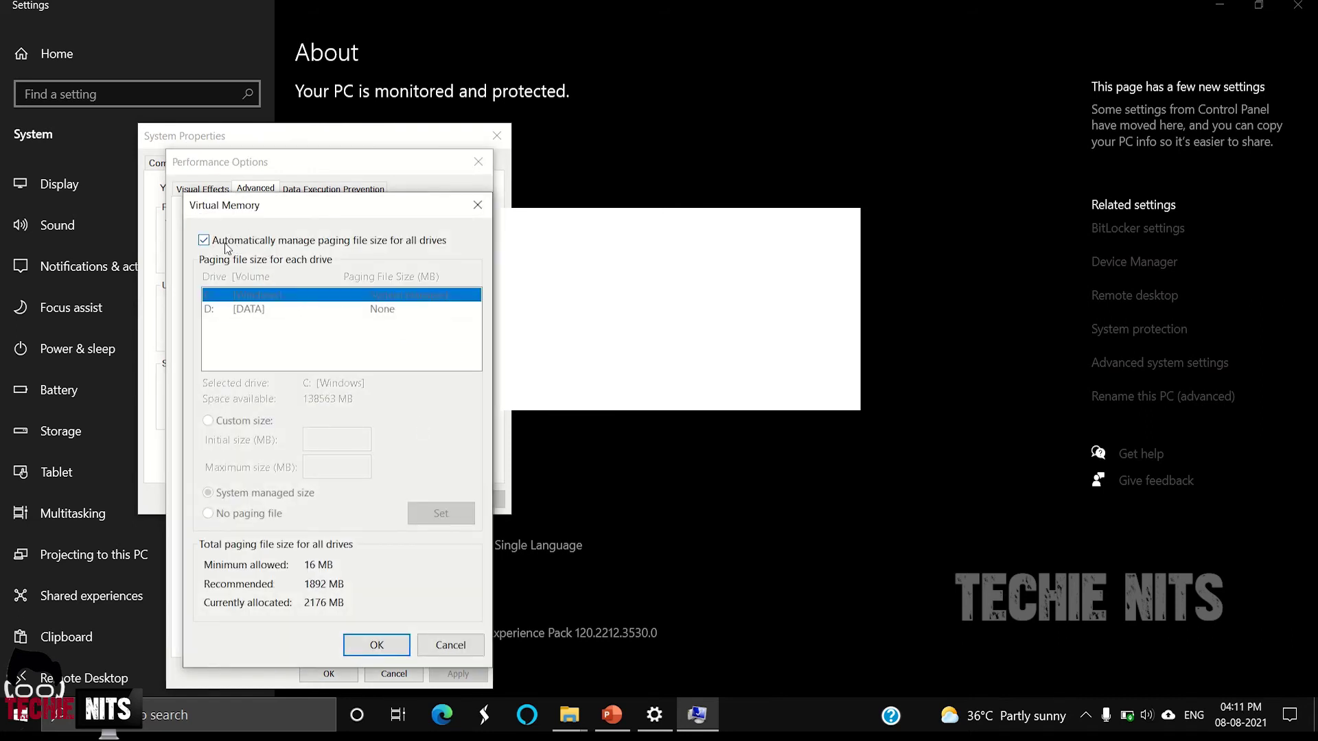
{"action": "left_click", "coordinate": [204, 241]}
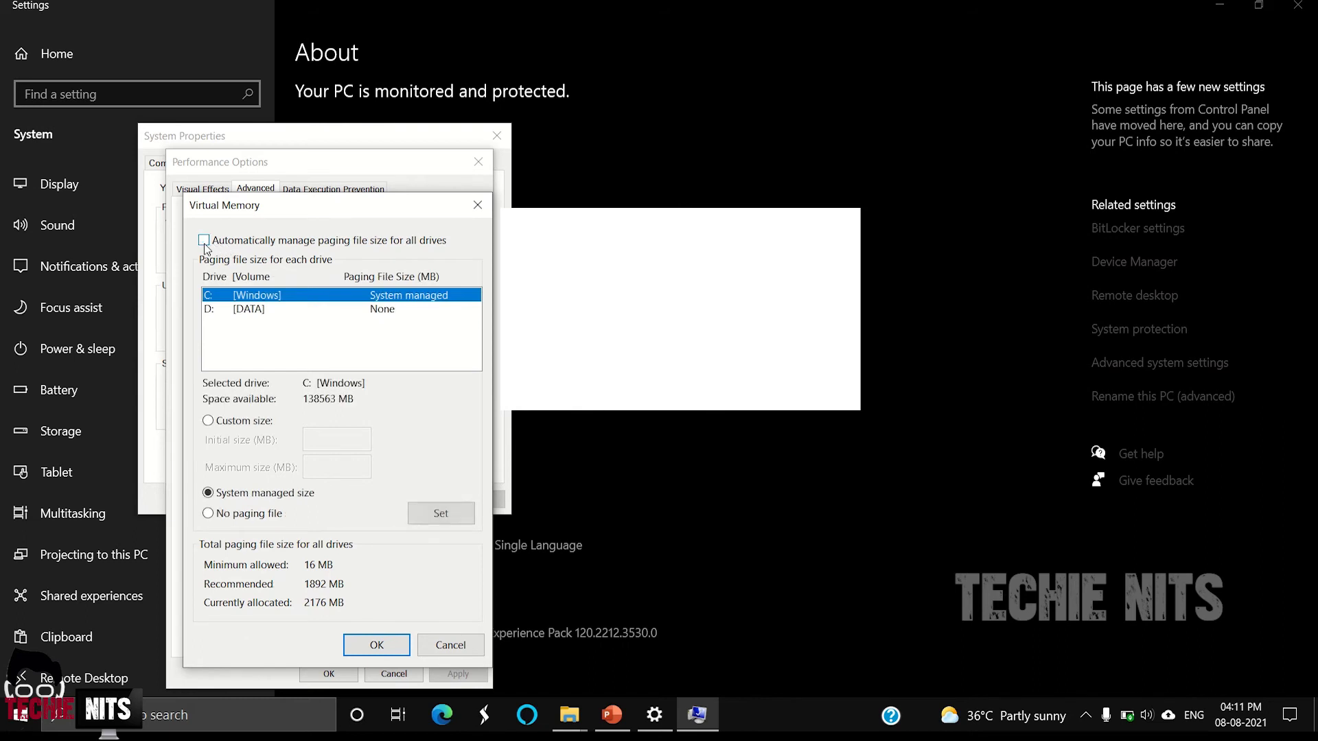
{"action": "left_click", "coordinate": [208, 421]}
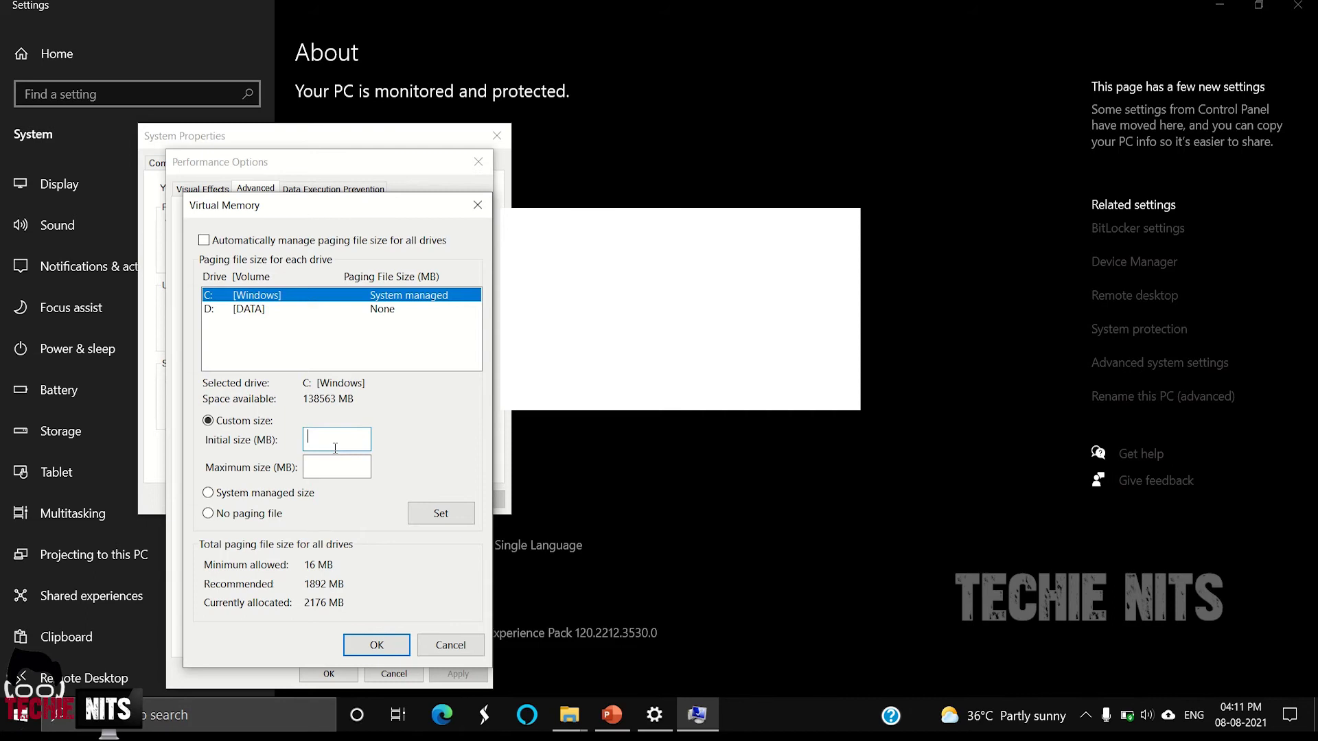
Launch Calculator by running calc from the Run dialog.
{"action": "key", "text": "super+r"}
{"action": "type", "text": "cla"}
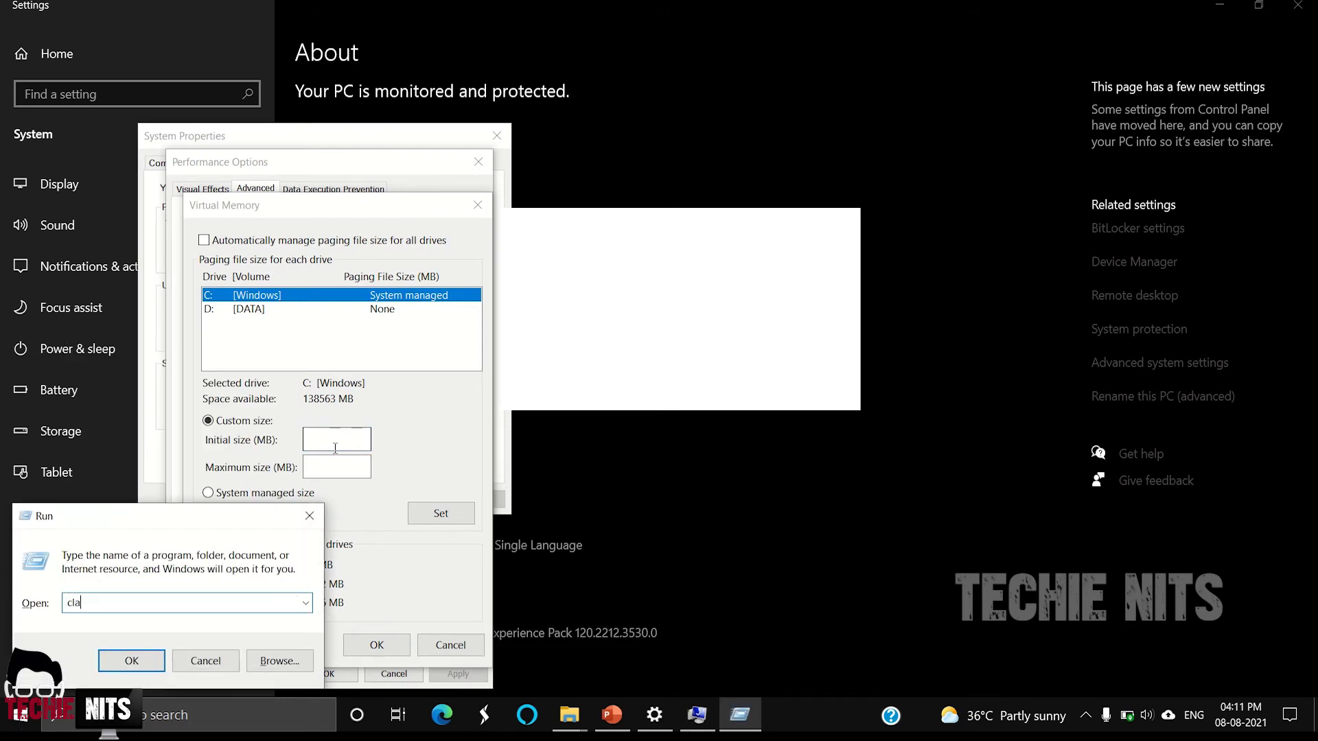
{"action": "key", "text": "BackSpace"}
{"action": "key", "text": "BackSpace"}
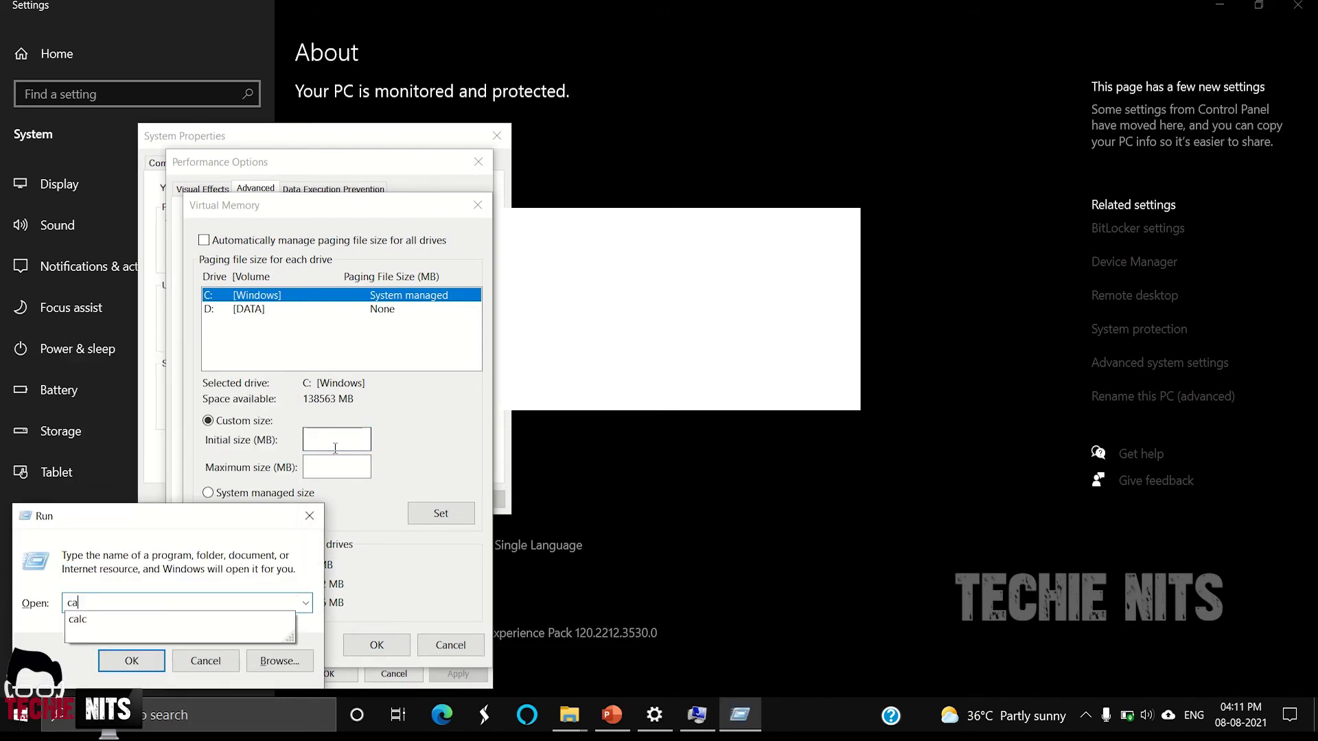
{"action": "type", "text": "alc"}
{"action": "key", "text": "Return"}
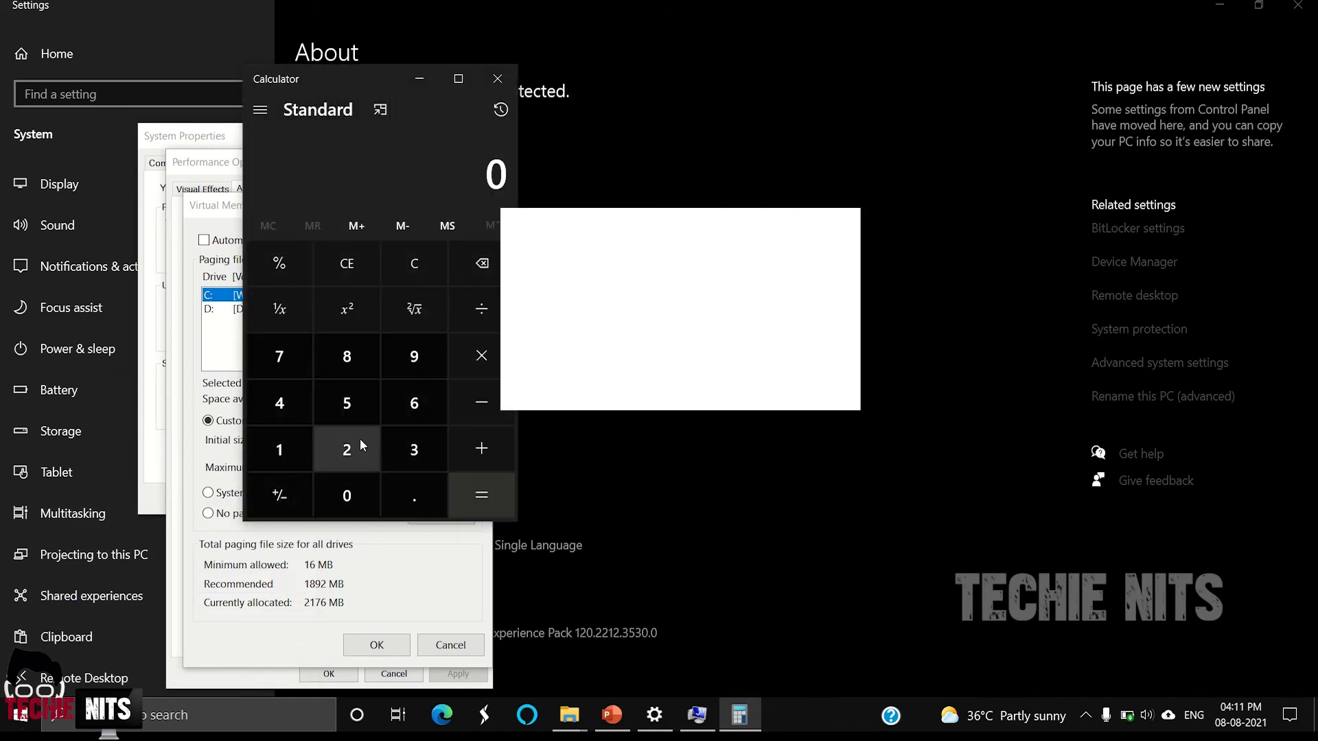
Compute 8 × 1024 = 8,192, then bring the Virtual Memory dialog back to front.
{"action": "left_click", "coordinate": [351, 368]}
{"action": "left_click", "coordinate": [482, 355]}
{"action": "left_click", "coordinate": [349, 502]}
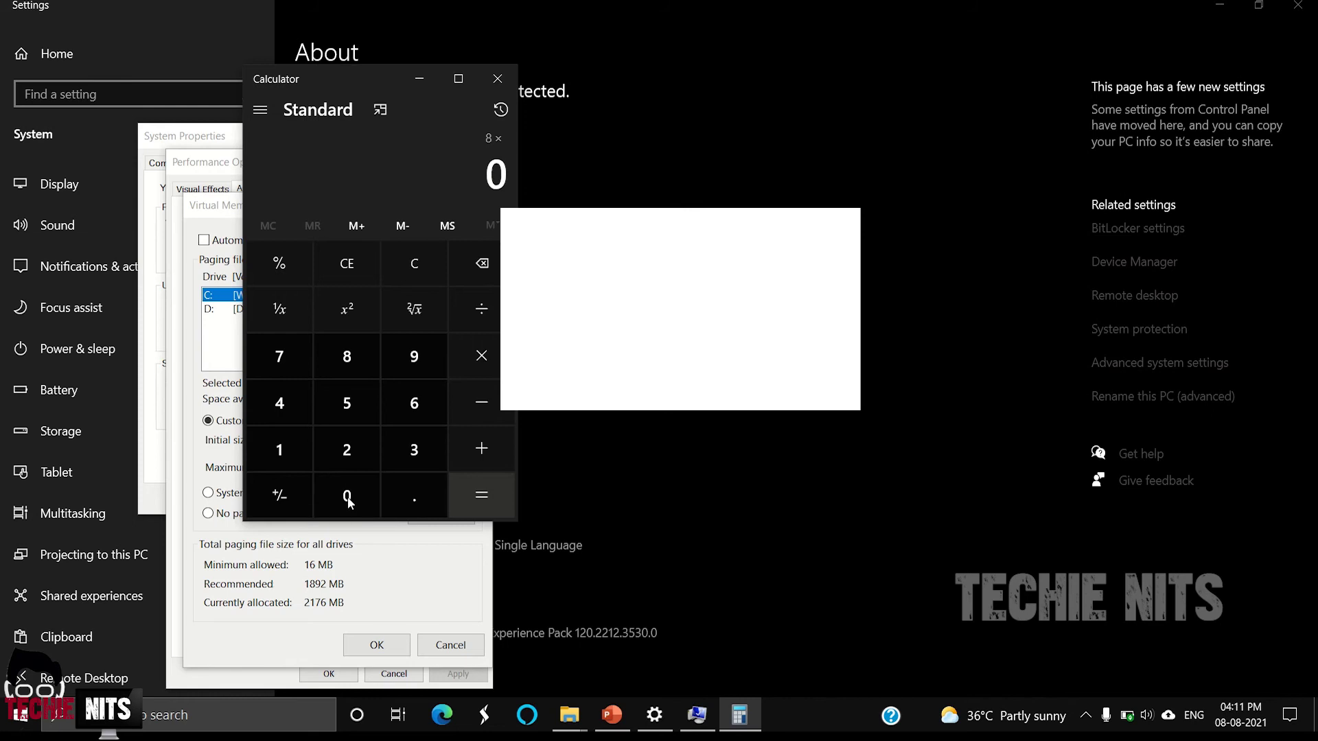
{"action": "left_click", "coordinate": [285, 438]}
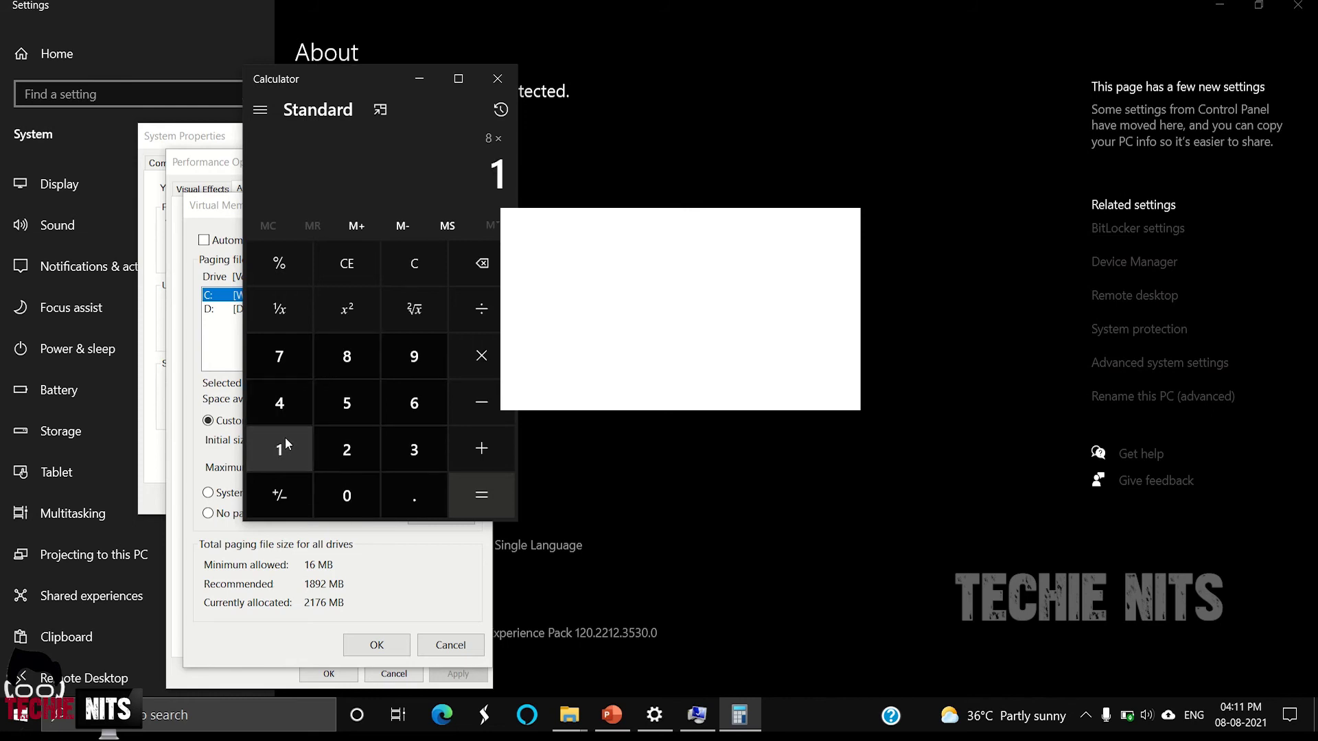
{"action": "left_click", "coordinate": [345, 491]}
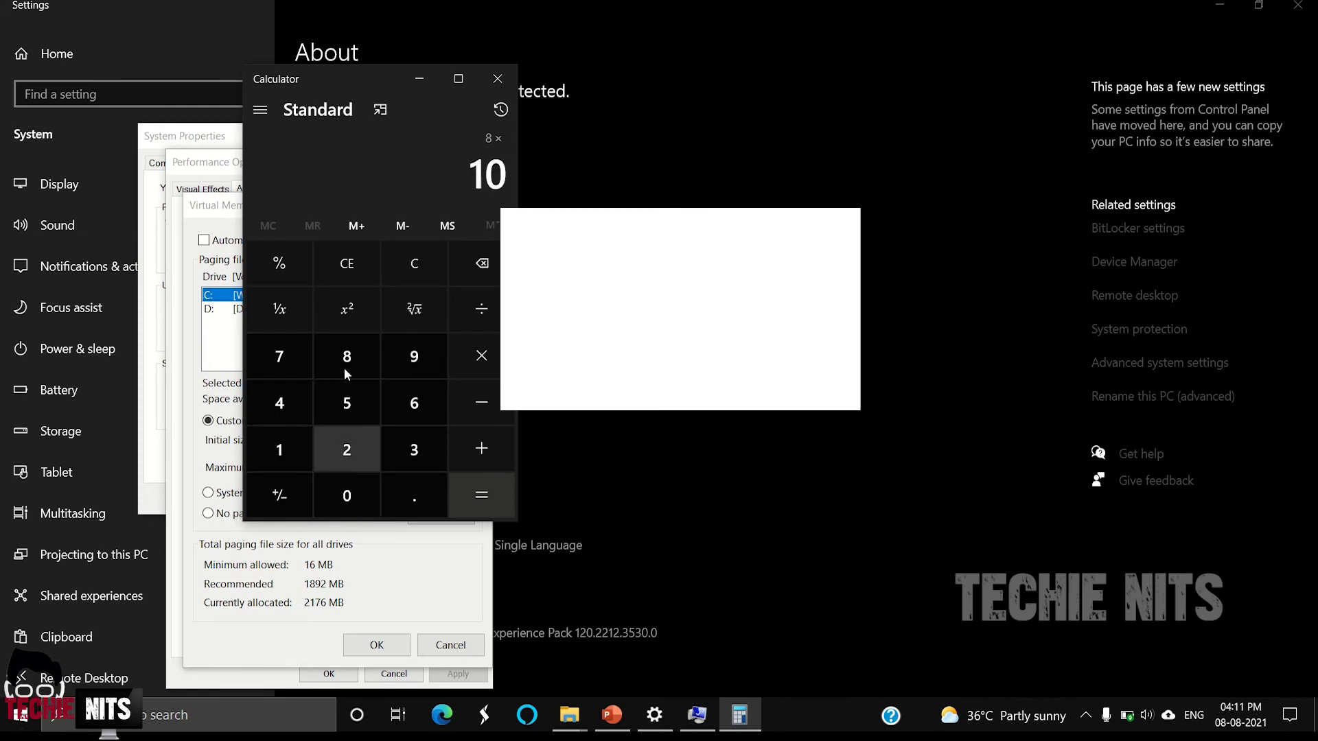
{"action": "left_click", "coordinate": [341, 446]}
{"action": "left_click", "coordinate": [288, 399]}
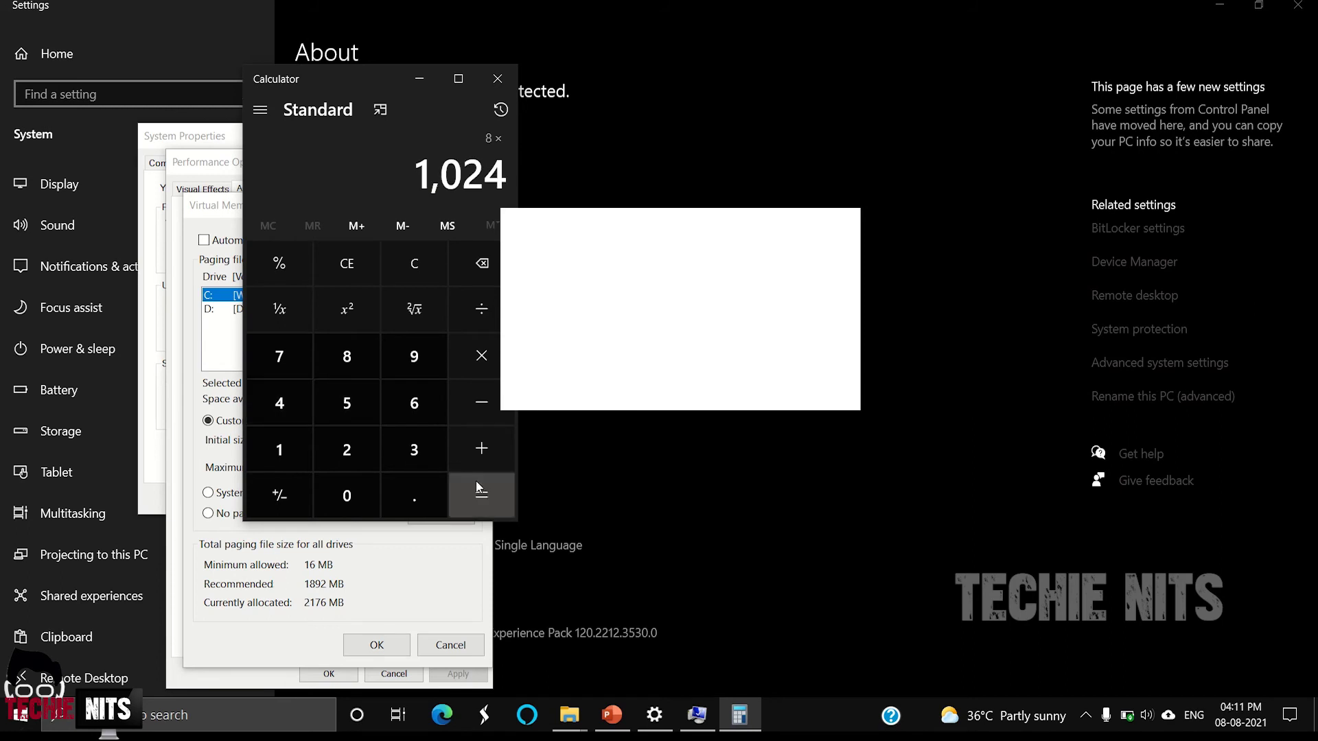
{"action": "left_click", "coordinate": [483, 494]}
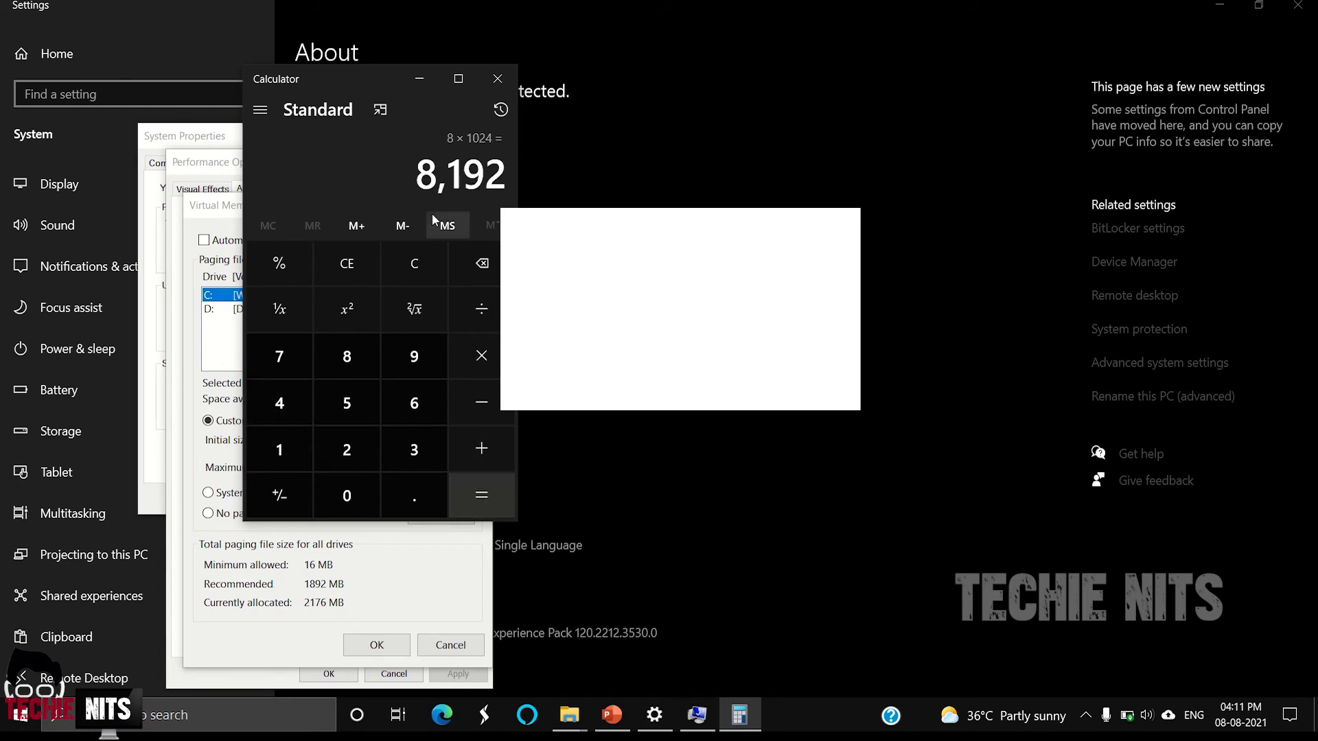
{"action": "left_click", "coordinate": [201, 171]}
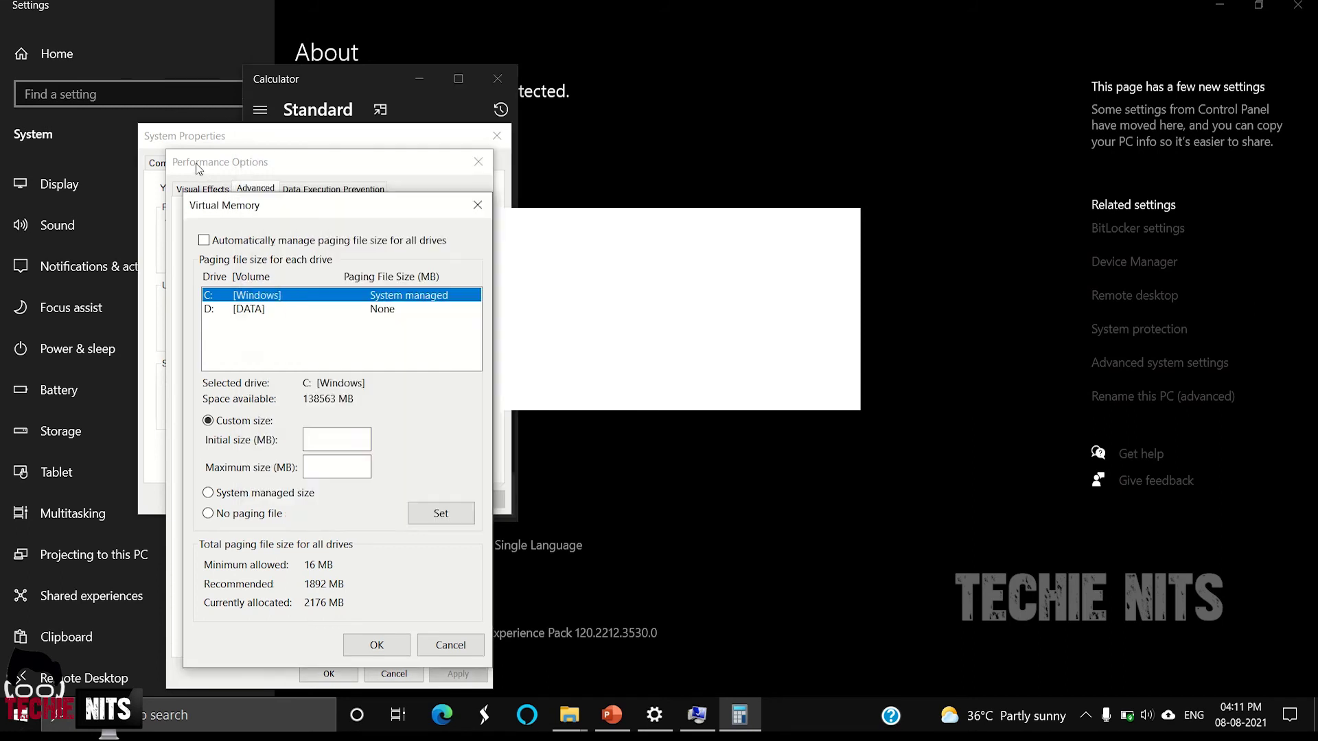
Give C: a custom paging file of 8192 MB initial and 16384 MB maximum (8192 × 2).
{"action": "type", "text": "8"}
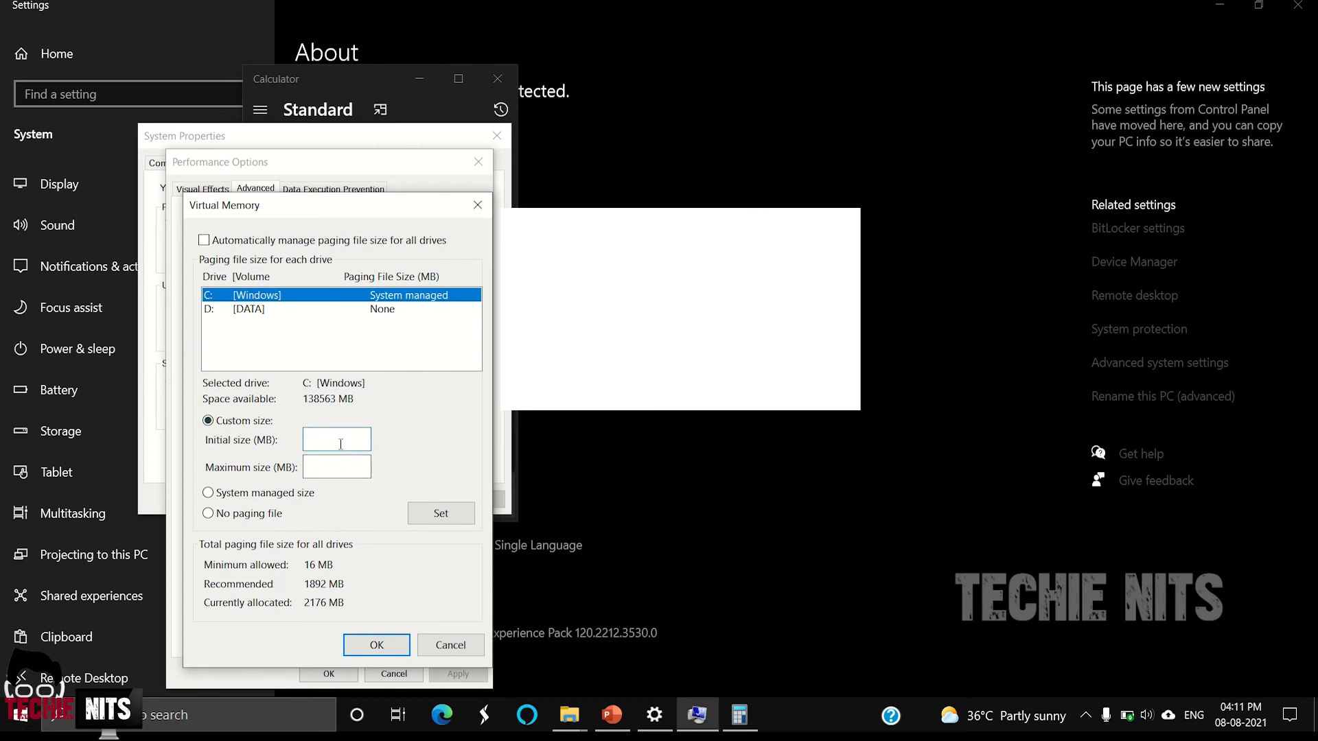
{"action": "type", "text": "192"}
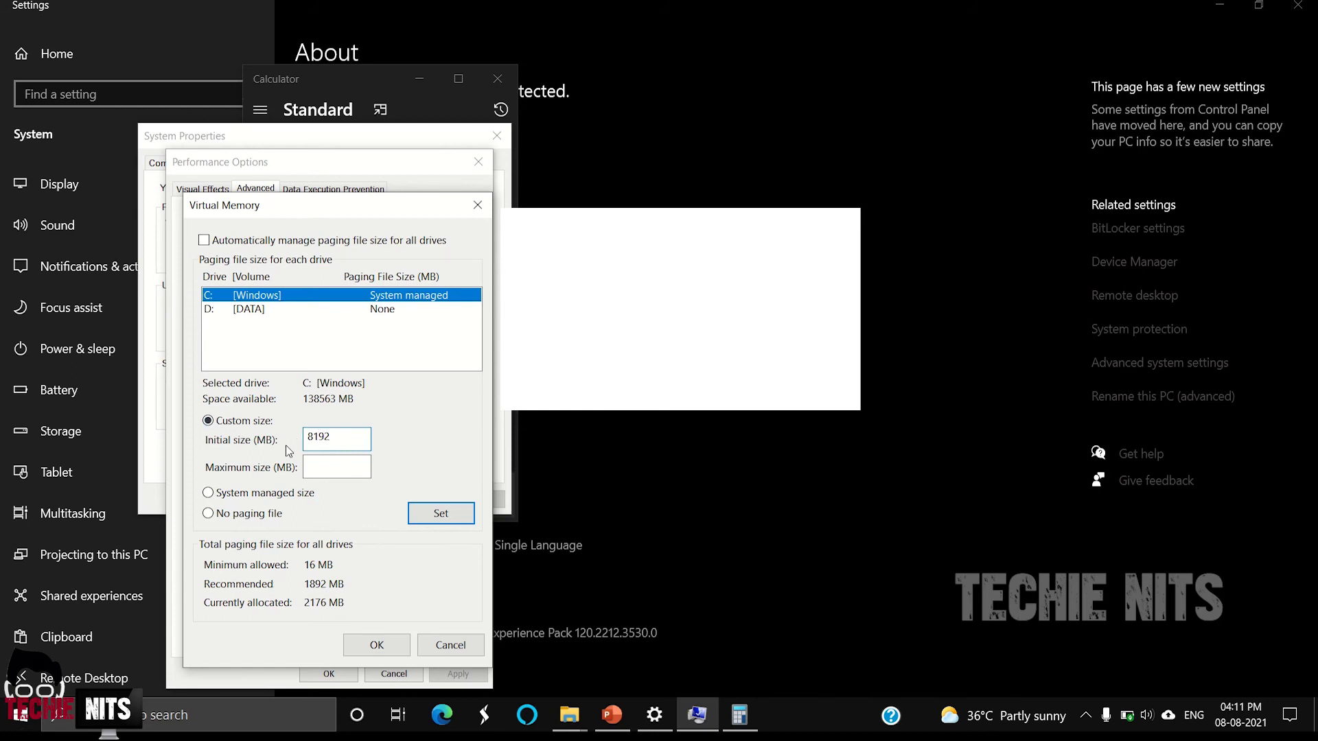
{"action": "left_click", "coordinate": [310, 466]}
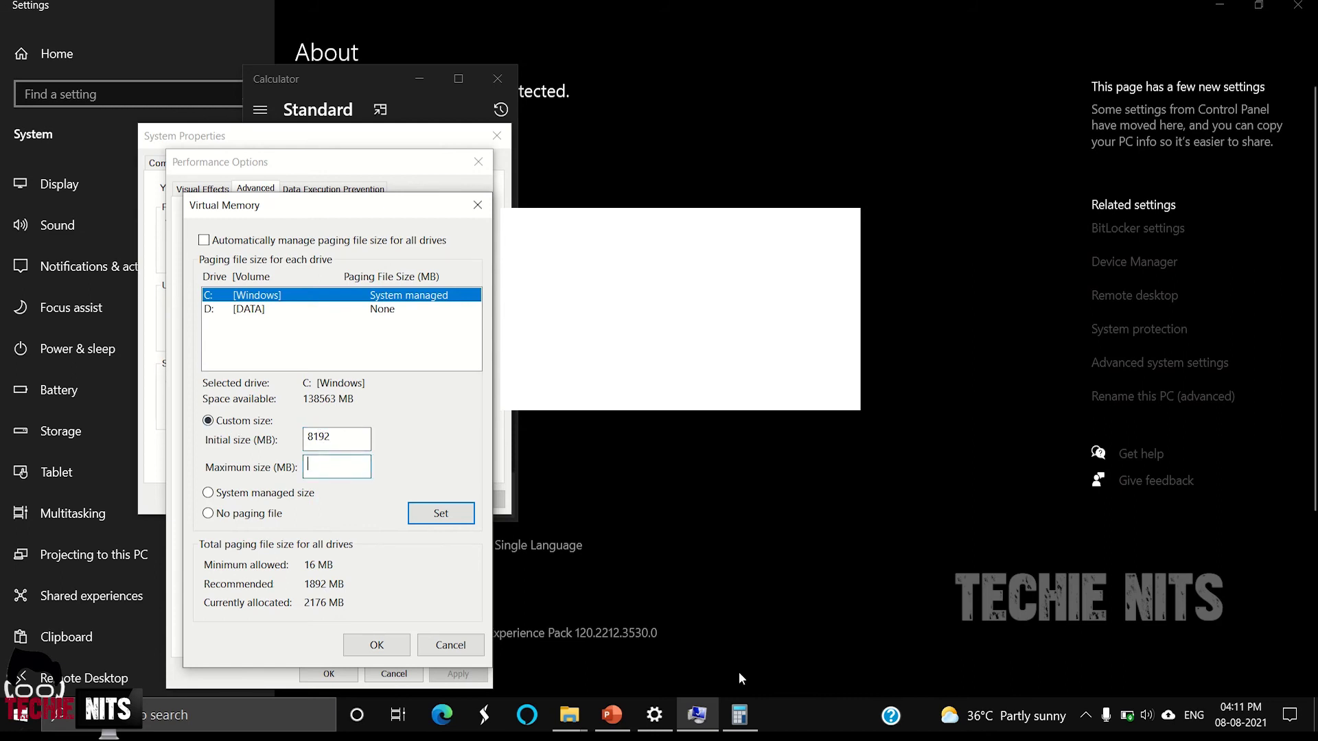
{"action": "left_click", "coordinate": [333, 75]}
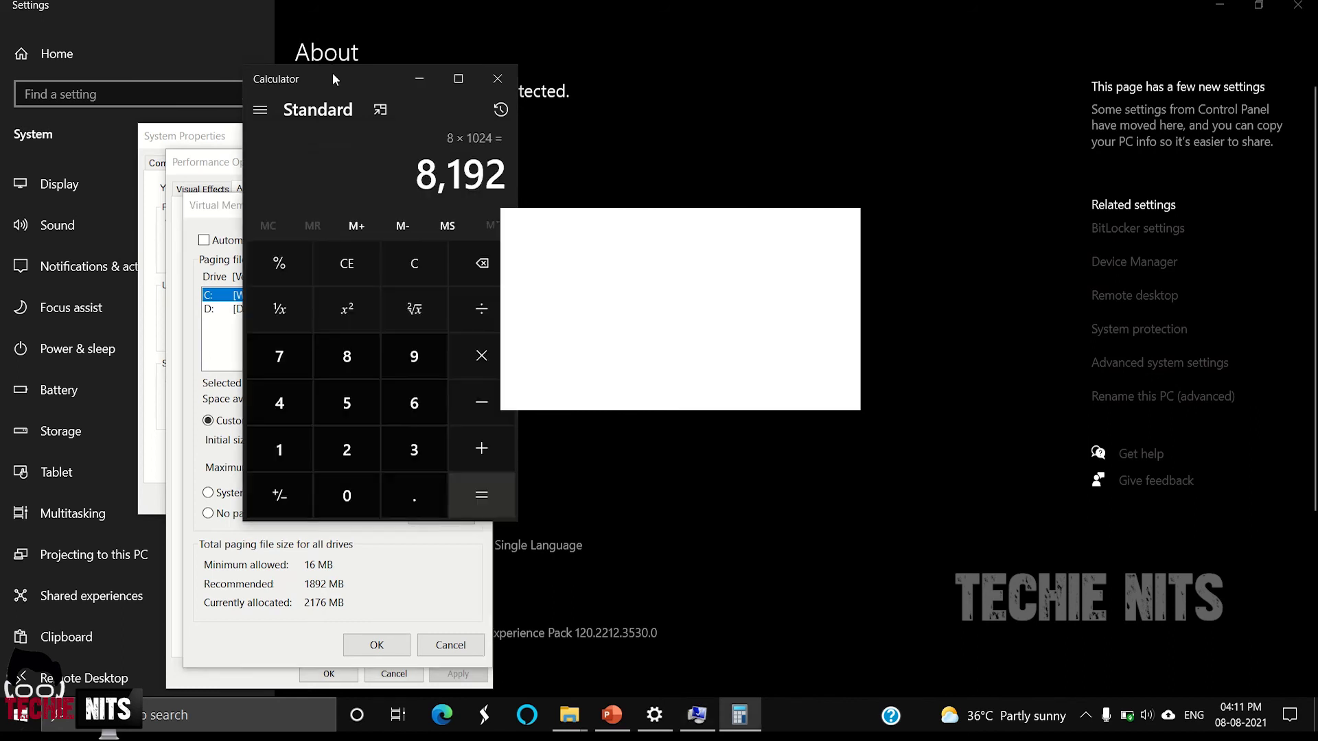
{"action": "left_click", "coordinate": [489, 362]}
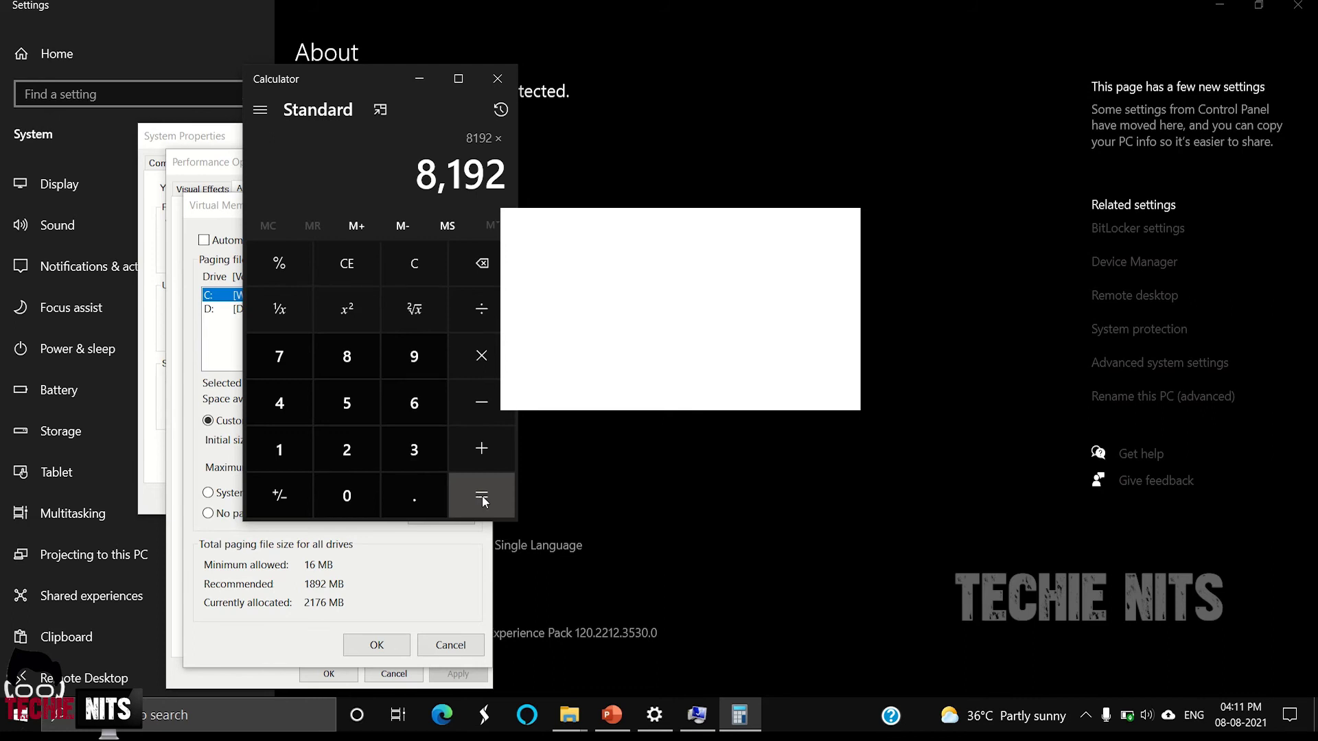
{"action": "left_click", "coordinate": [353, 456]}
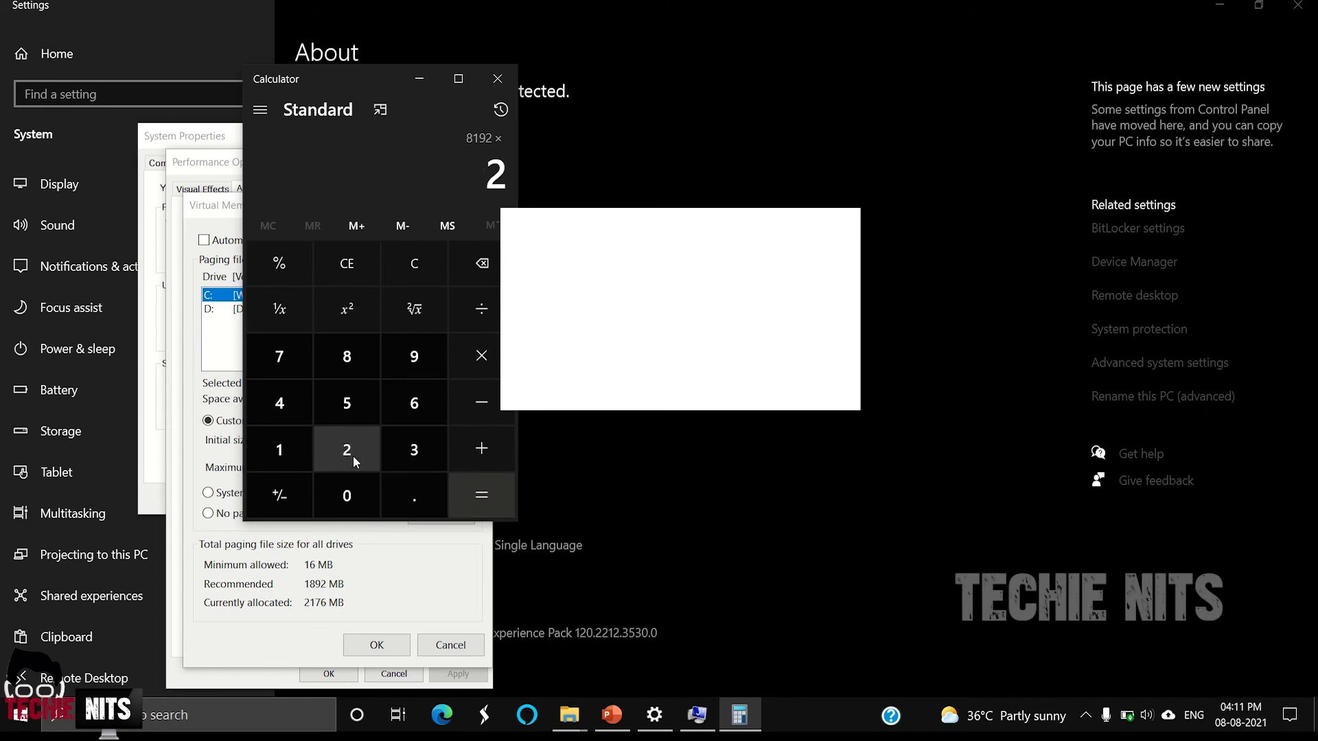
{"action": "left_click", "coordinate": [475, 500]}
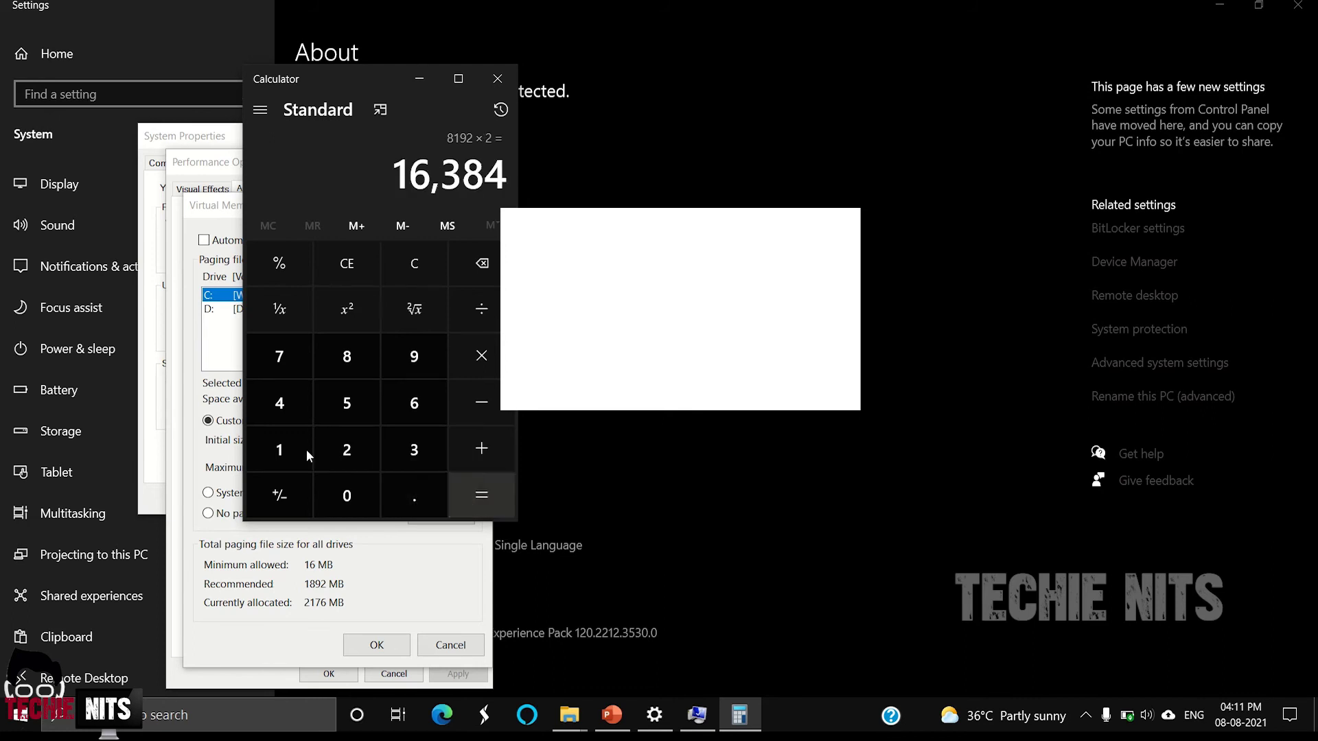
{"action": "left_click", "coordinate": [219, 461]}
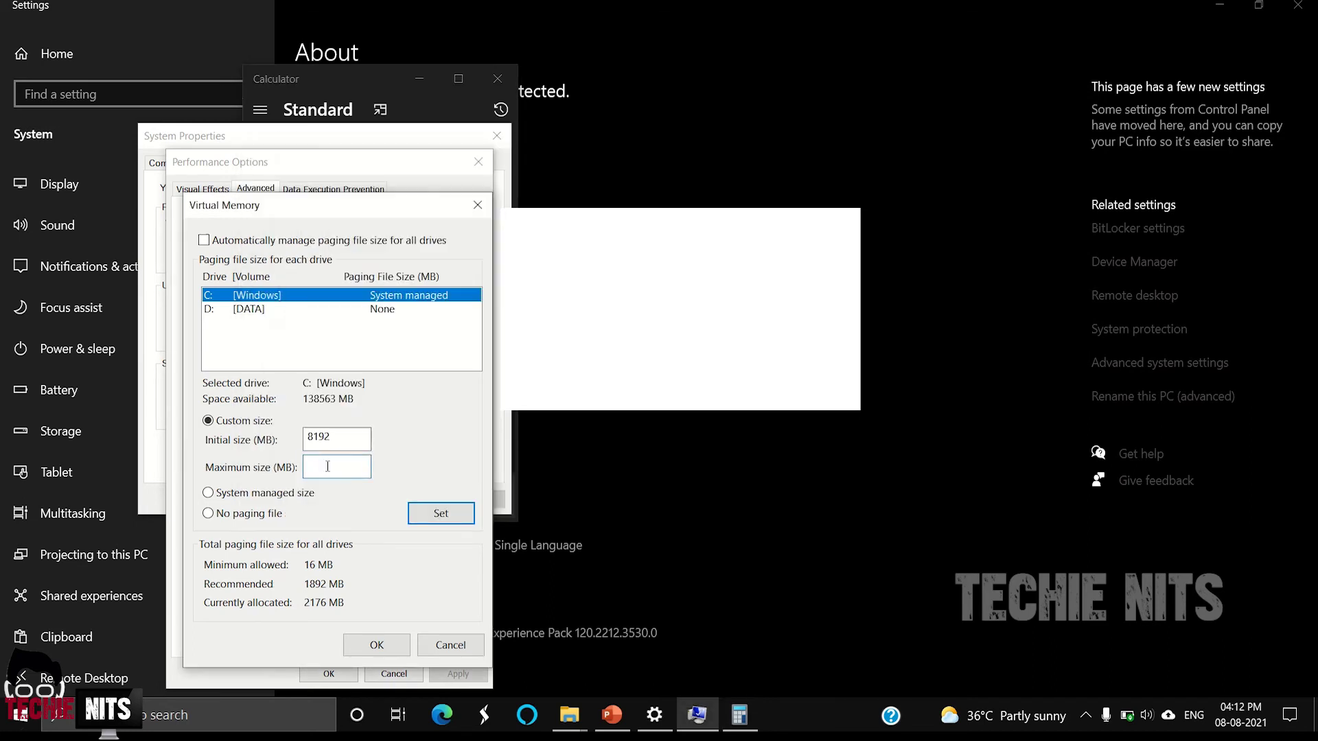
{"action": "type", "text": "16384"}
{"action": "left_click", "coordinate": [442, 524]}
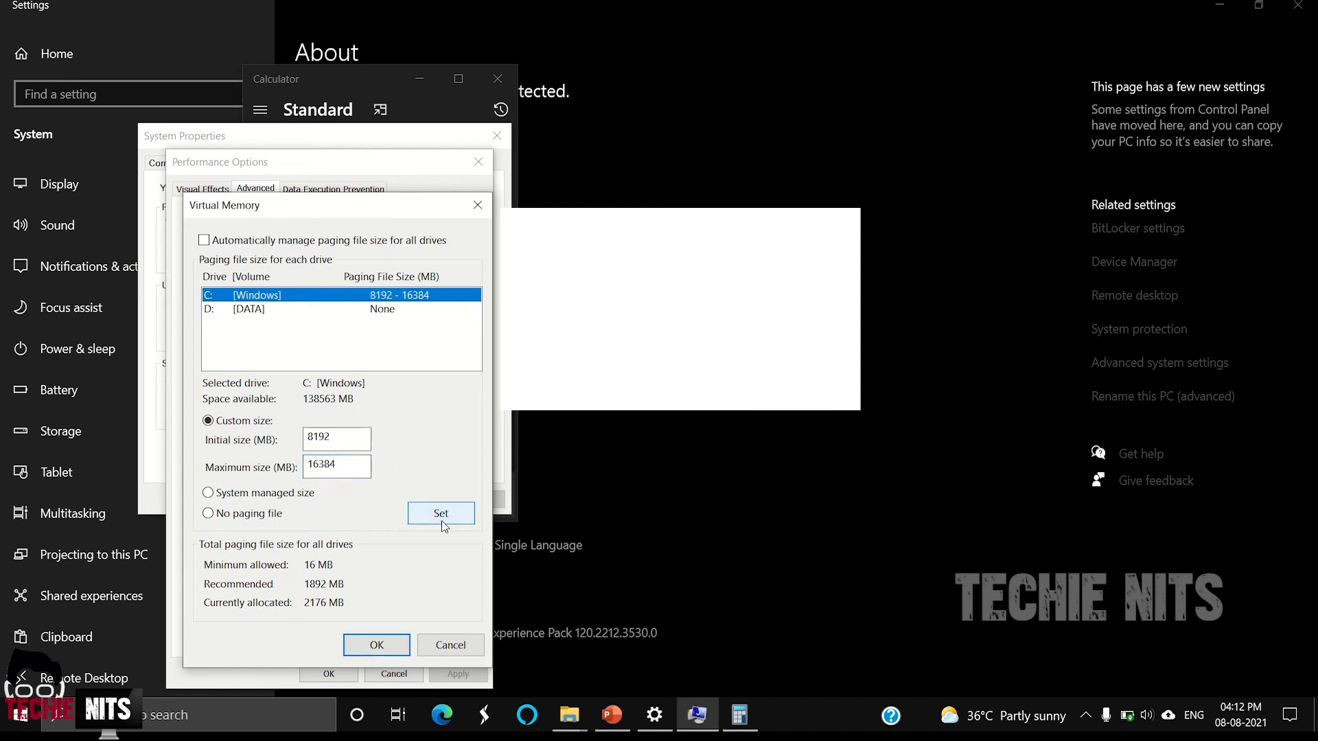
{"action": "left_click", "coordinate": [377, 647]}
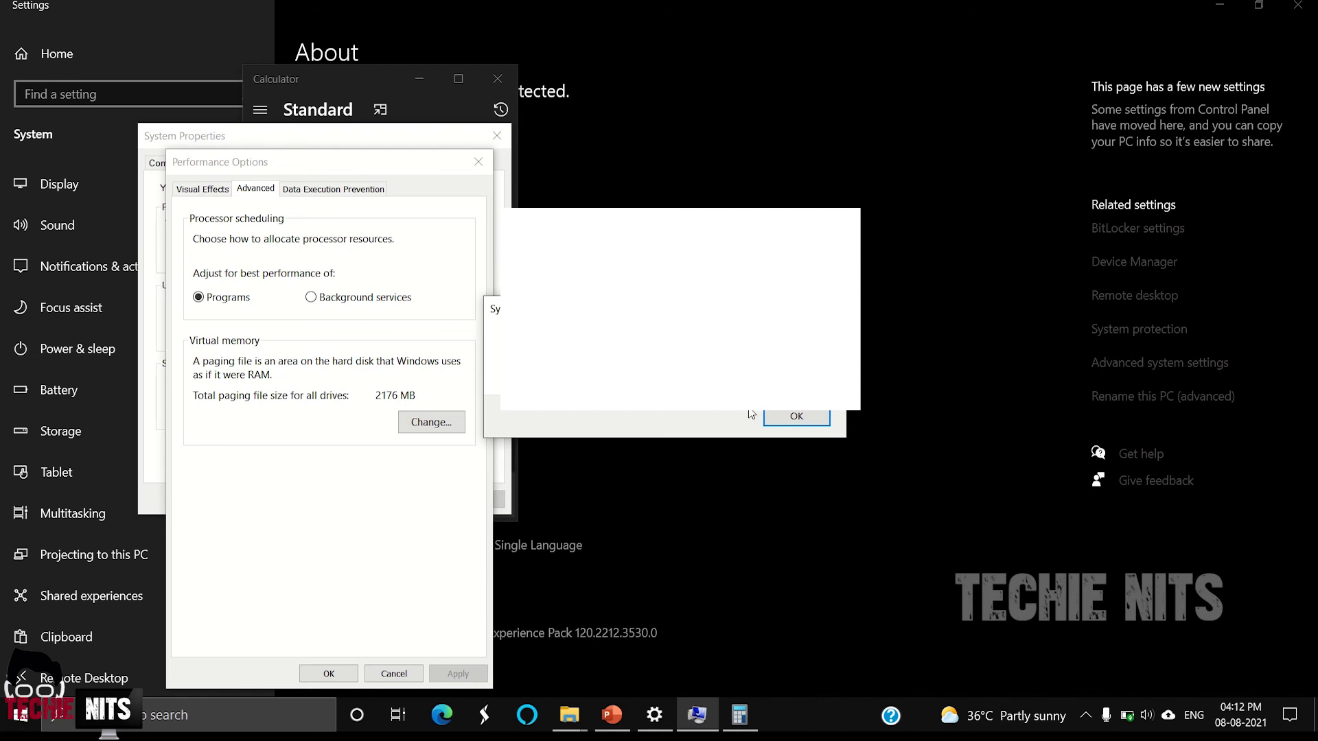
Turn automatic paging file management back on, apply it, and close the system dialogs and Calculator.
{"action": "left_click", "coordinate": [779, 419]}
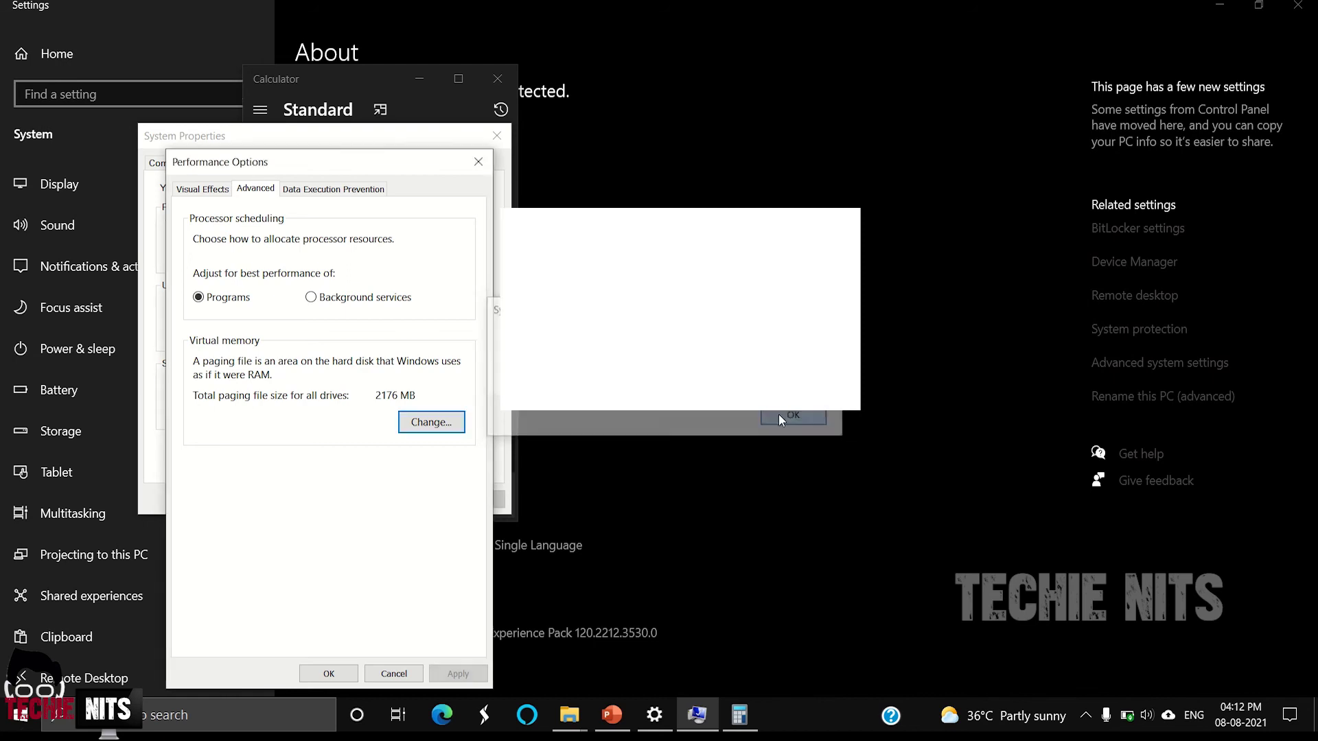
{"action": "left_click", "coordinate": [420, 427]}
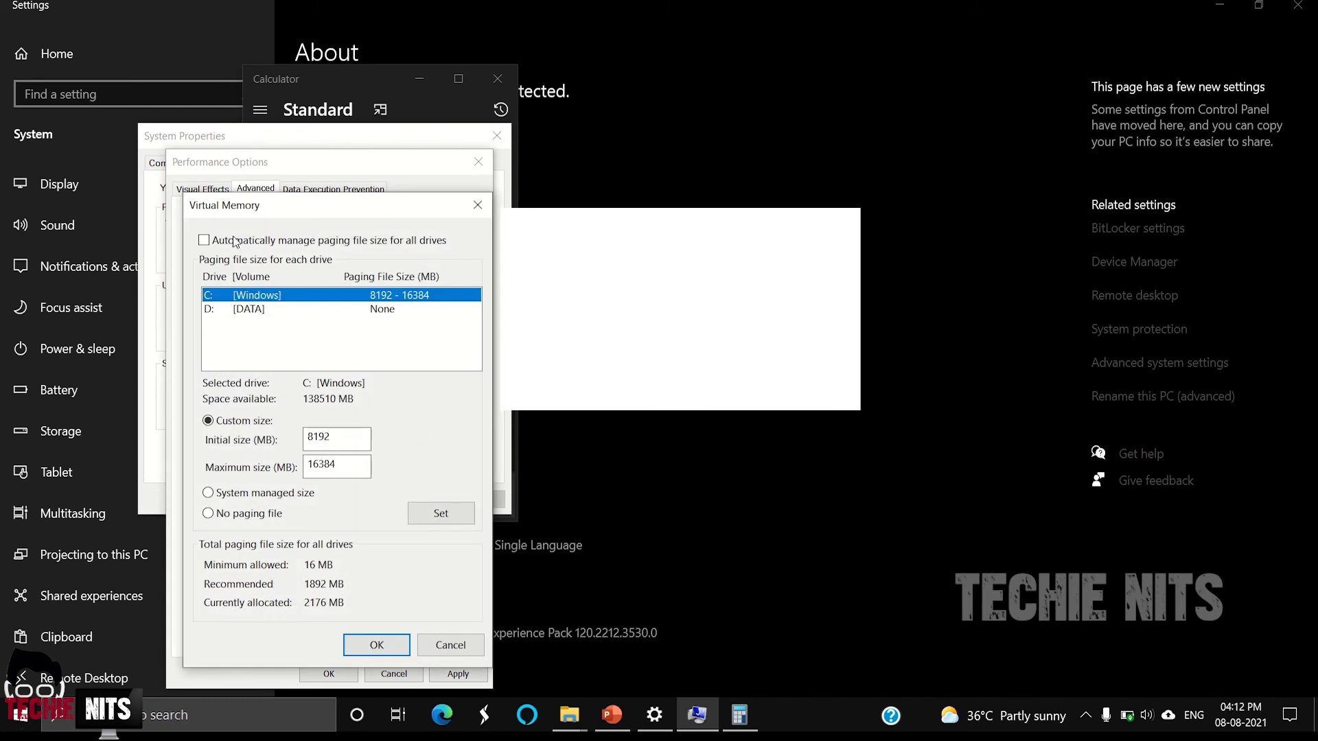
{"action": "left_click", "coordinate": [205, 241]}
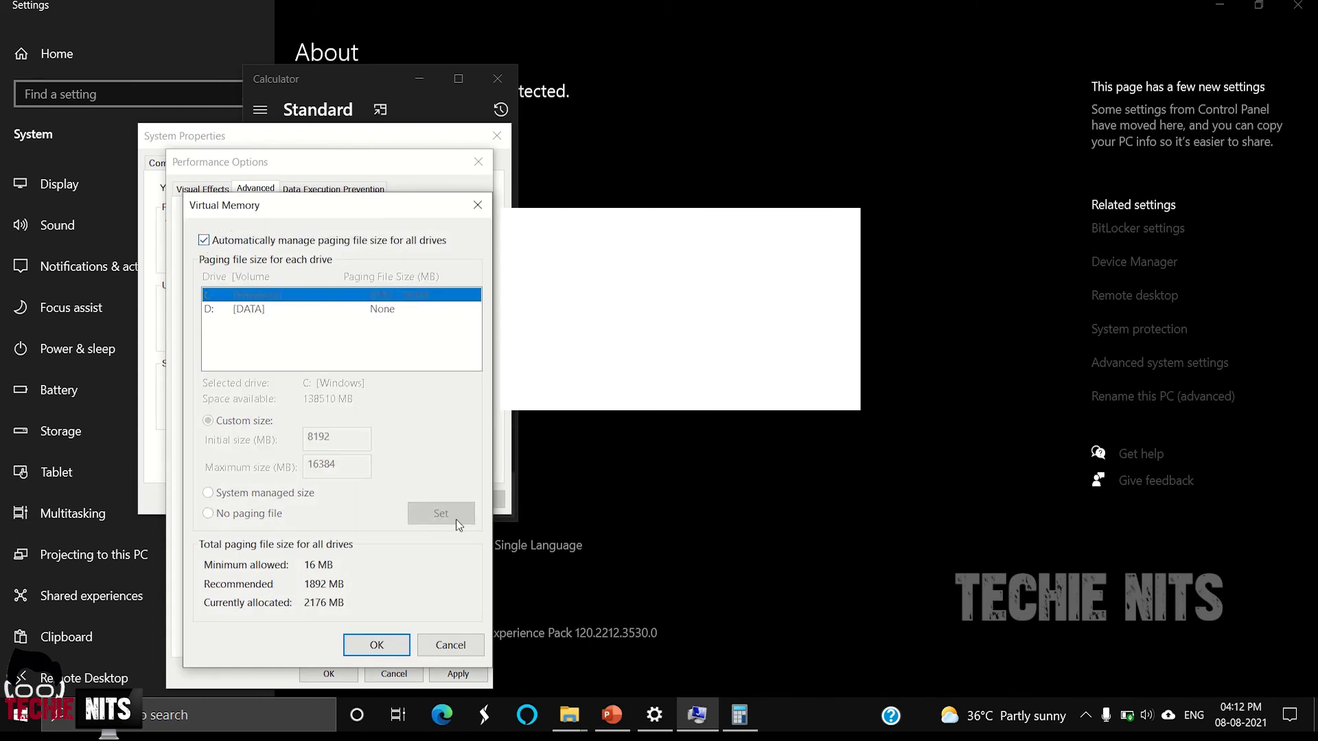
{"action": "left_click", "coordinate": [376, 645]}
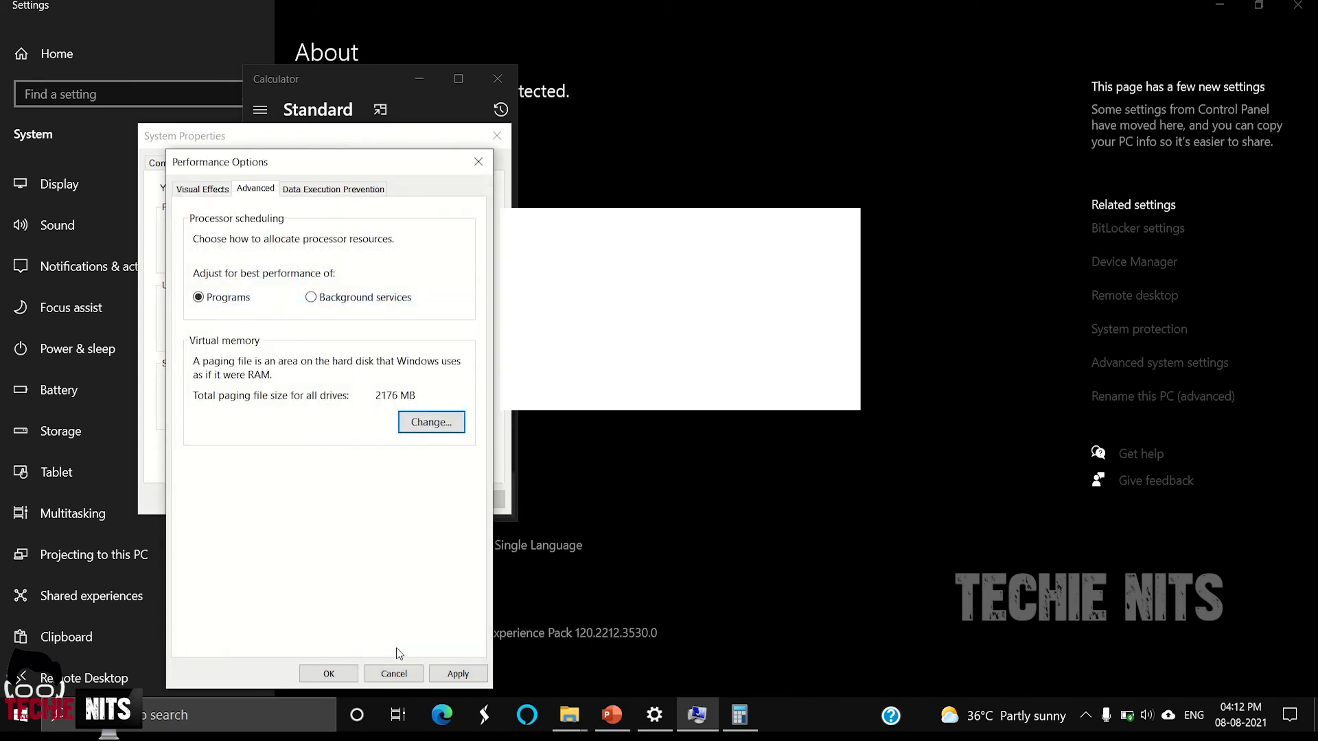
{"action": "left_click", "coordinate": [457, 674]}
{"action": "left_click", "coordinate": [328, 674]}
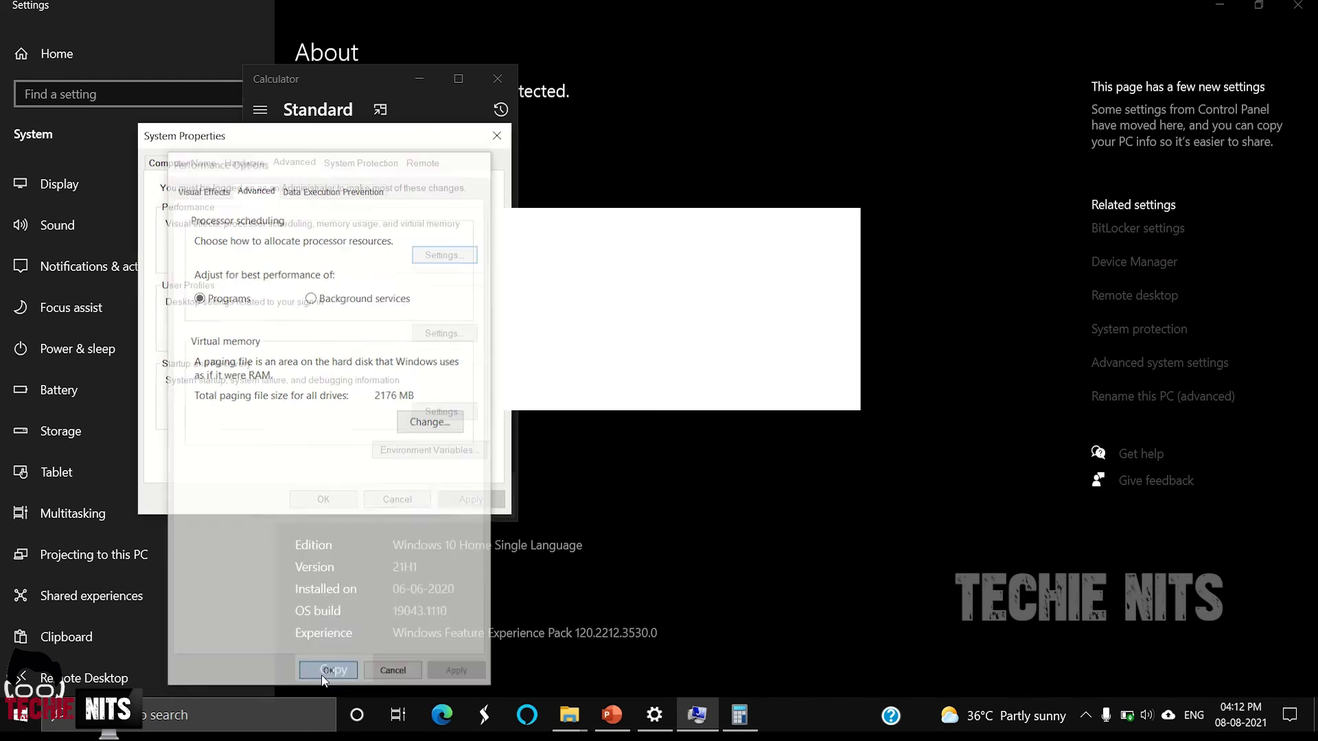
{"action": "left_click", "coordinate": [331, 495]}
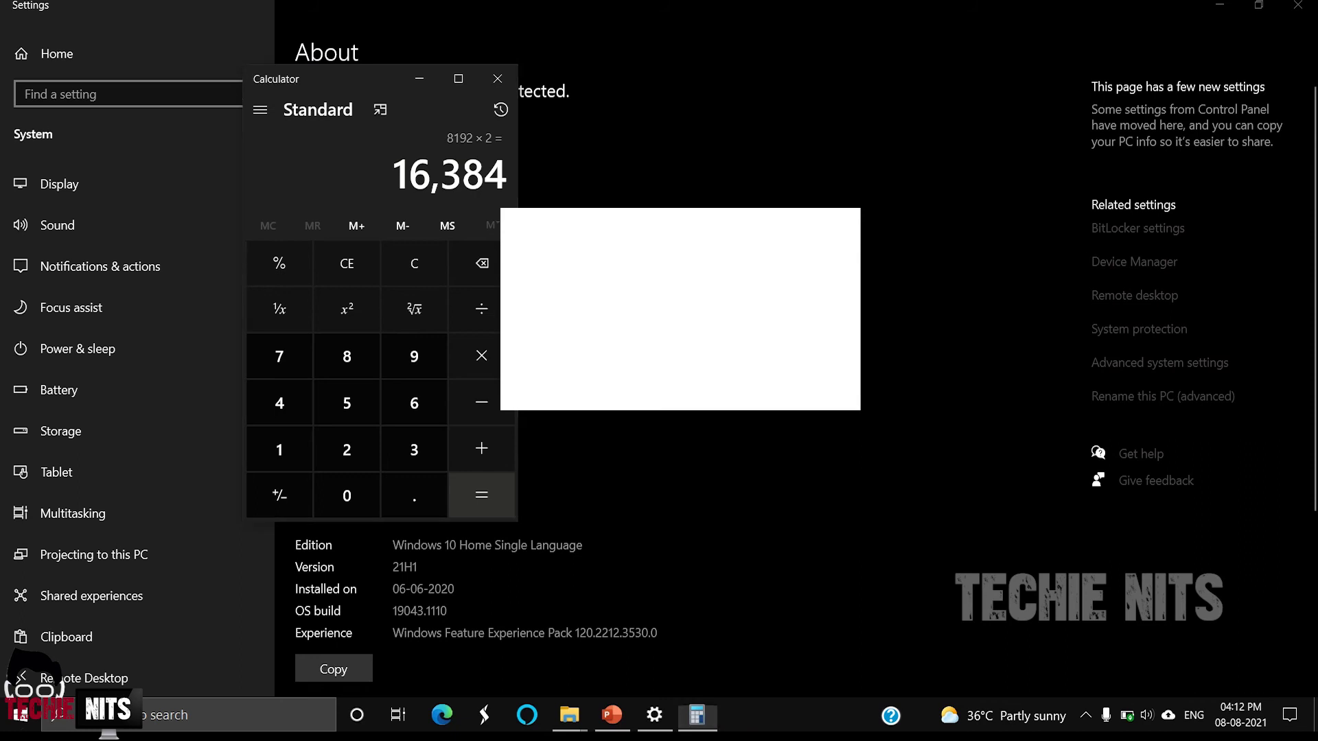
{"action": "left_click", "coordinate": [507, 87]}
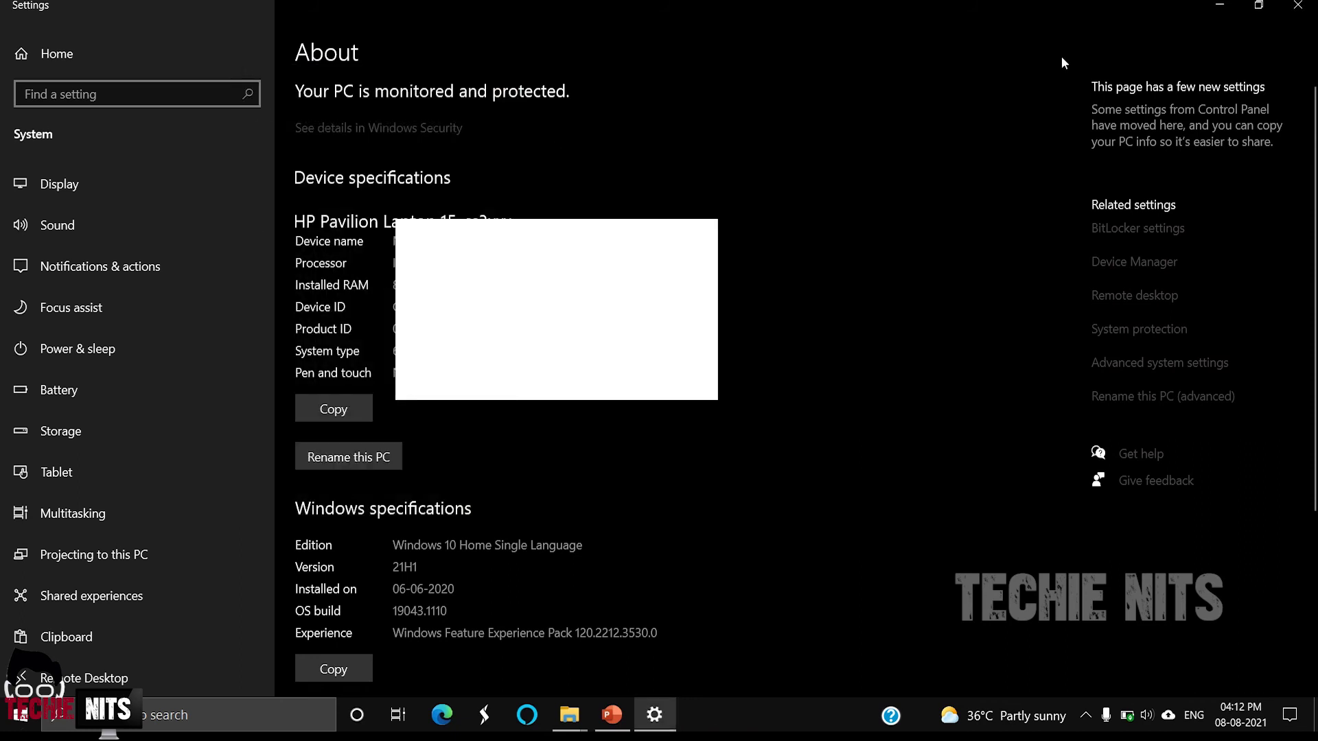
Minimize Settings and search 'windo' from Start to open the Windows Update settings page.
{"action": "left_click", "coordinate": [1220, 6]}
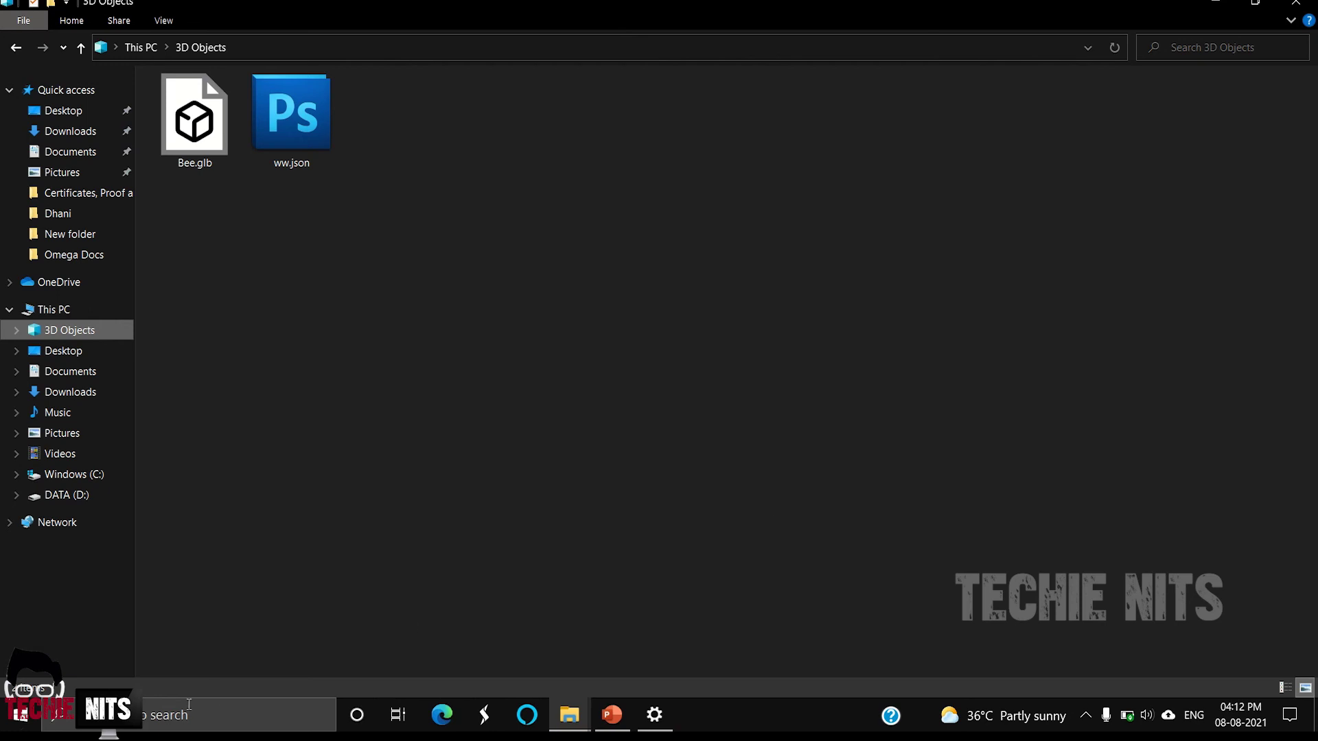
{"action": "left_click", "coordinate": [27, 722]}
{"action": "mouse_move", "coordinate": [21, 637]}
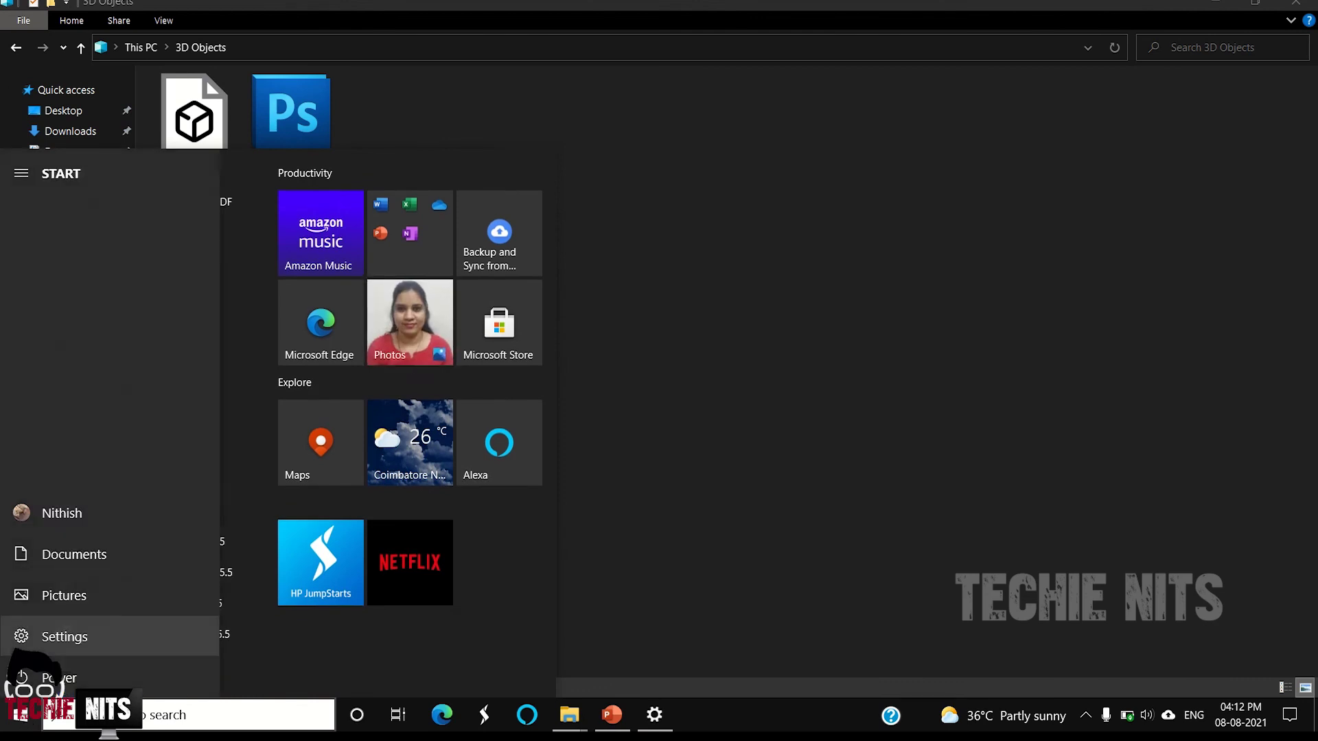
{"action": "left_click", "coordinate": [73, 717]}
{"action": "type", "text": "wi"}
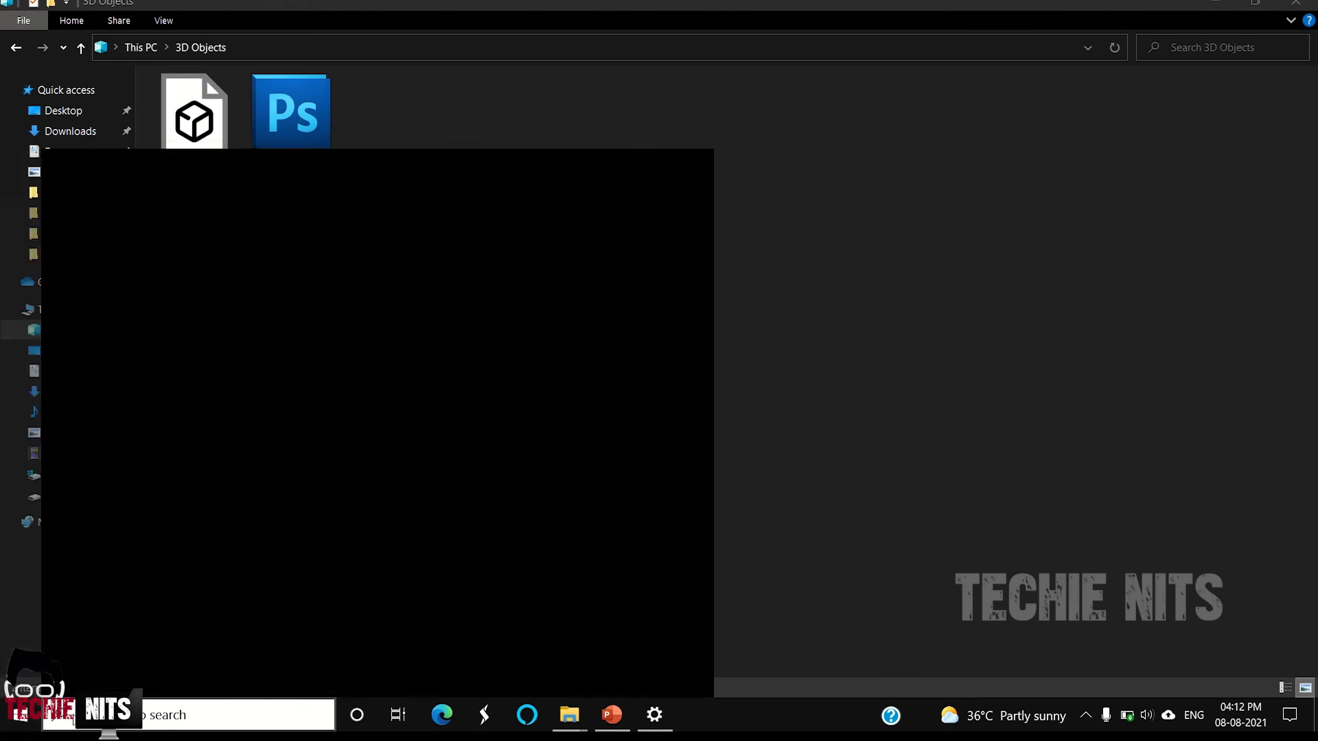
{"action": "type", "text": "ndo"}
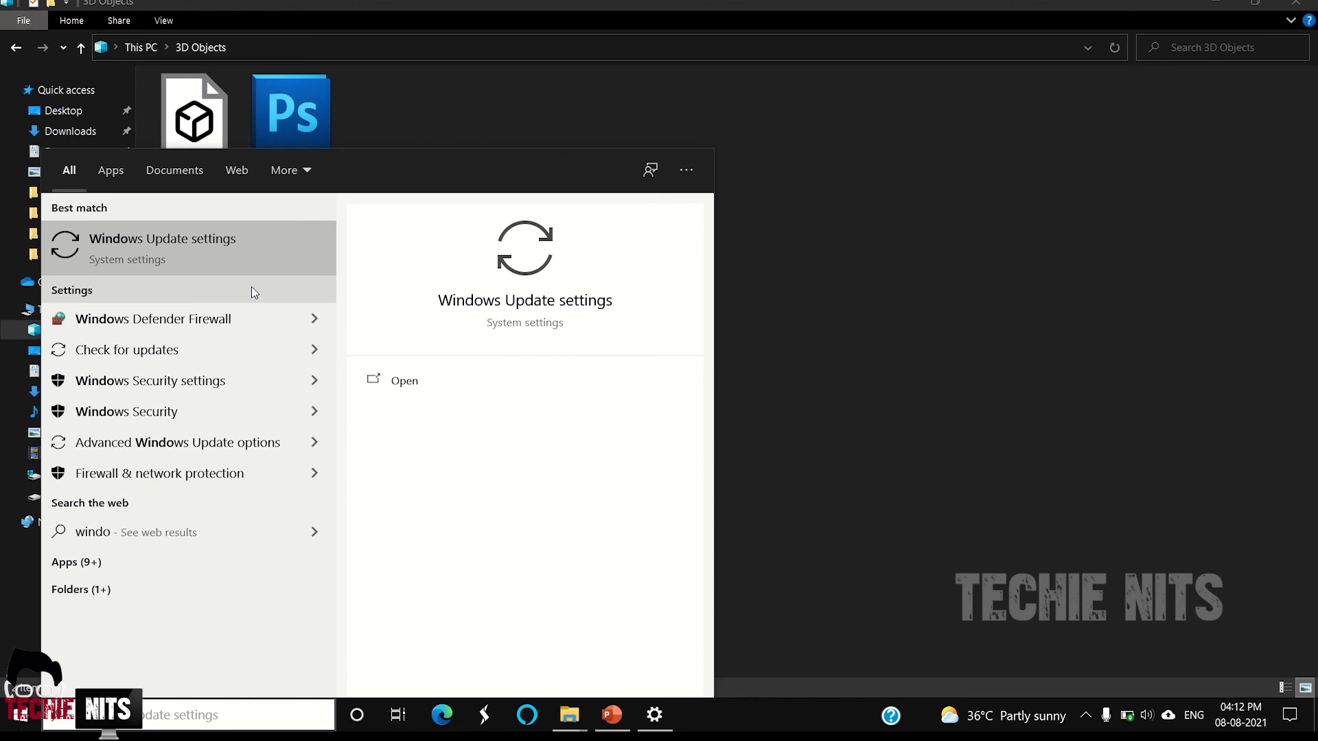
{"action": "left_click", "coordinate": [223, 258]}
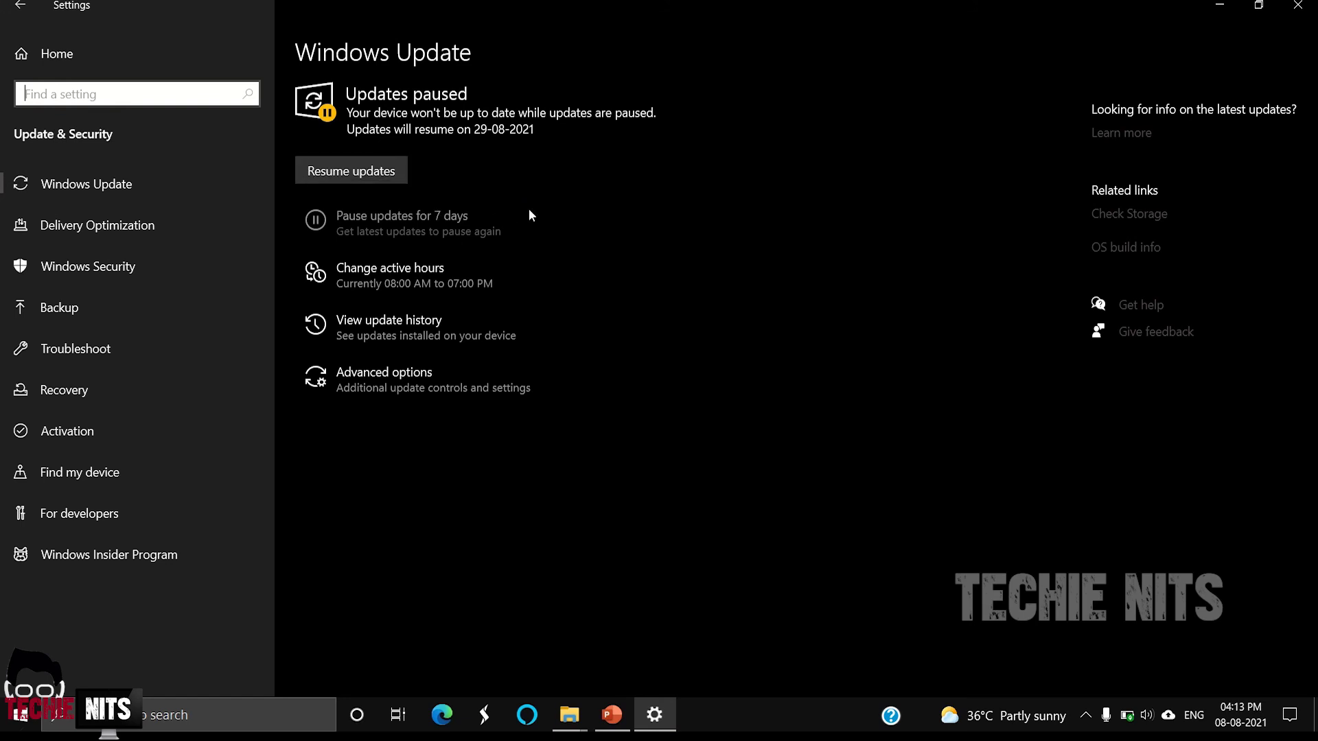
Close Settings, launch appwiz.cpl, and scroll through the 39 installed programs totalling 11.0 GB.
{"action": "left_click", "coordinate": [1297, 5]}
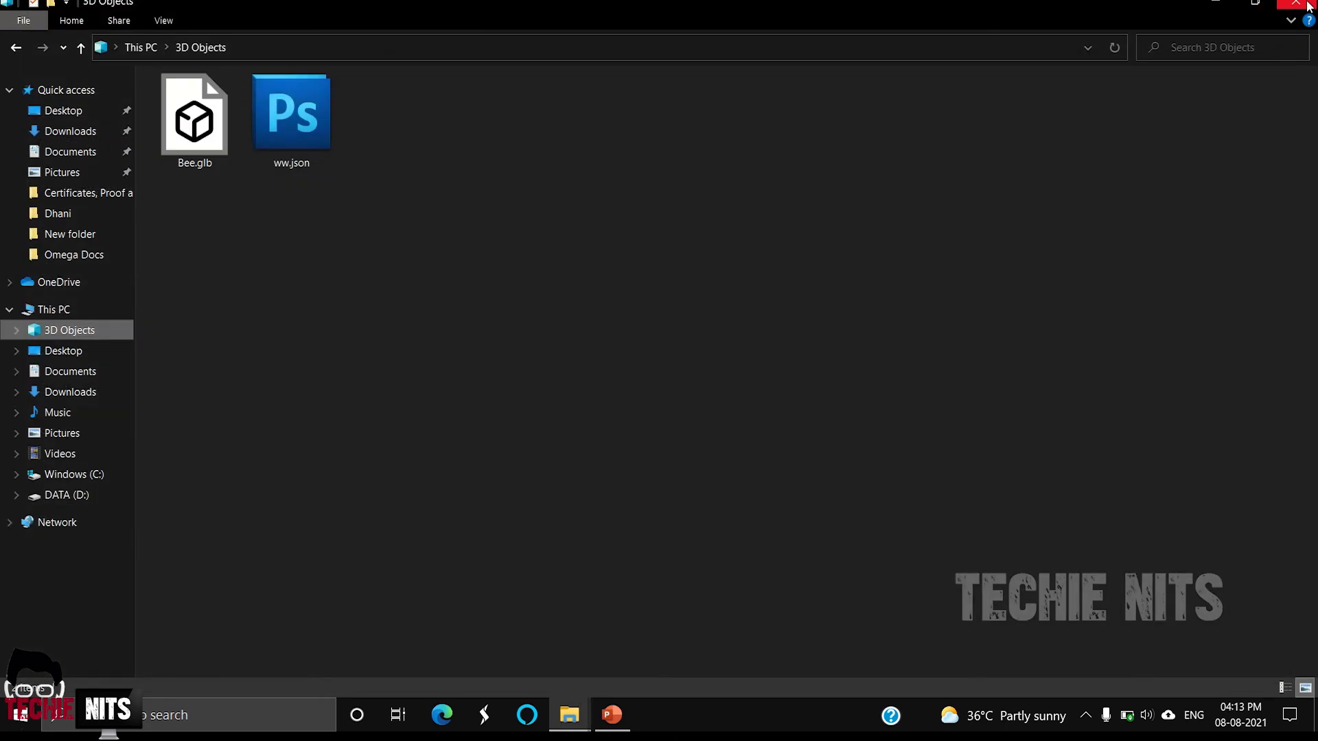
{"action": "right_click", "coordinate": [689, 716]}
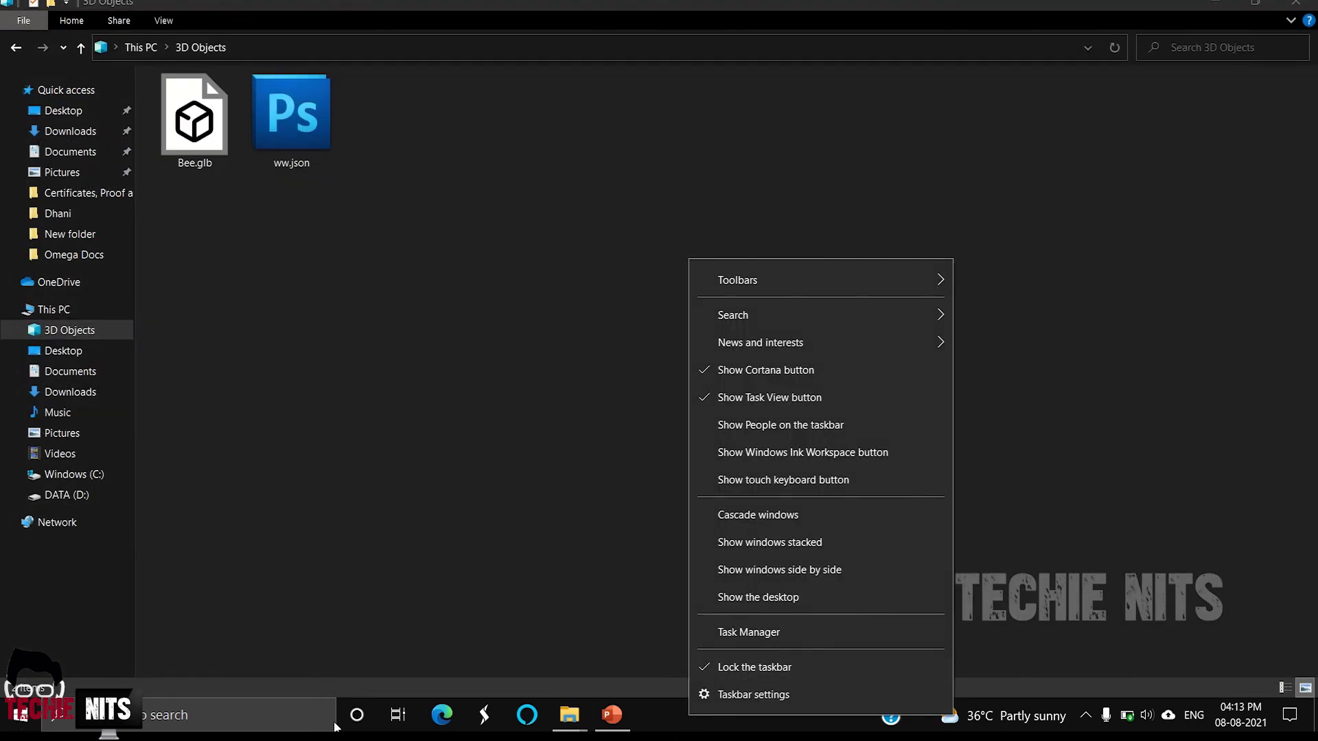
{"action": "left_click", "coordinate": [240, 724]}
{"action": "type", "text": "app & browser control"}
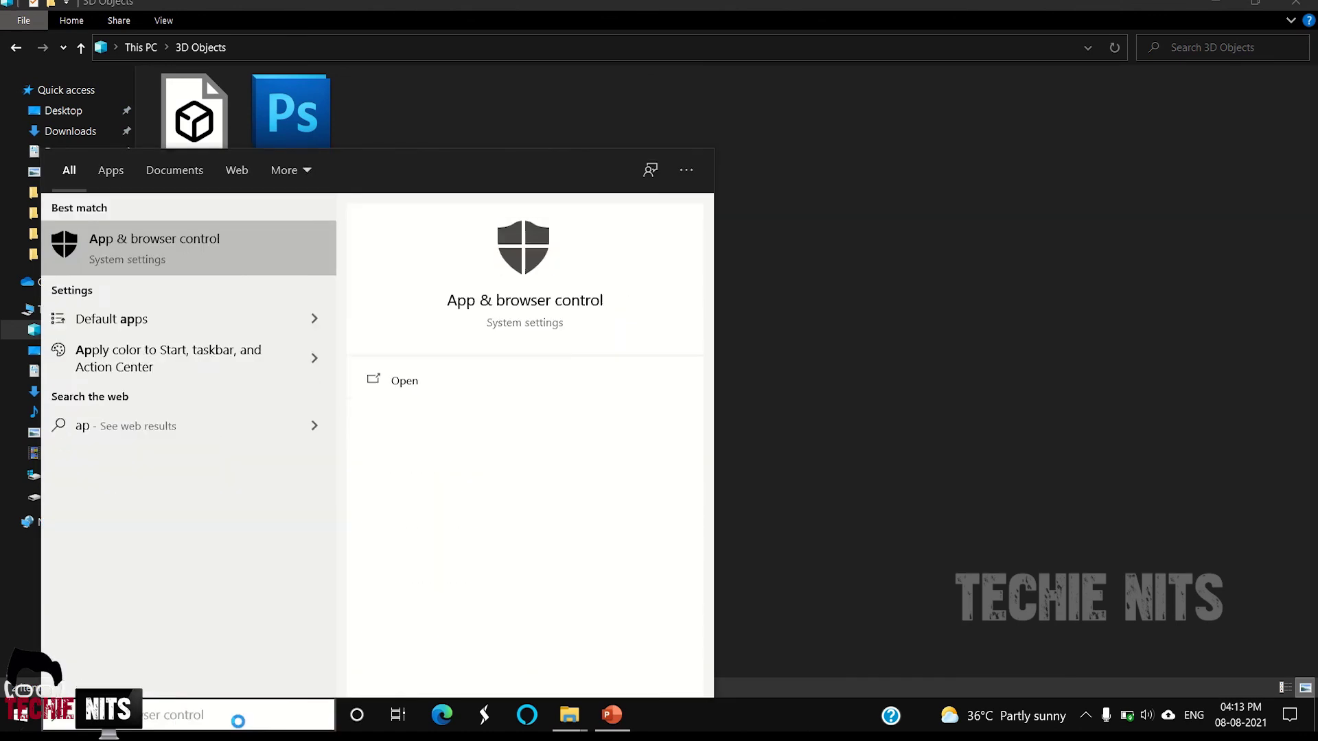
{"action": "type", "text": "pwiz"}
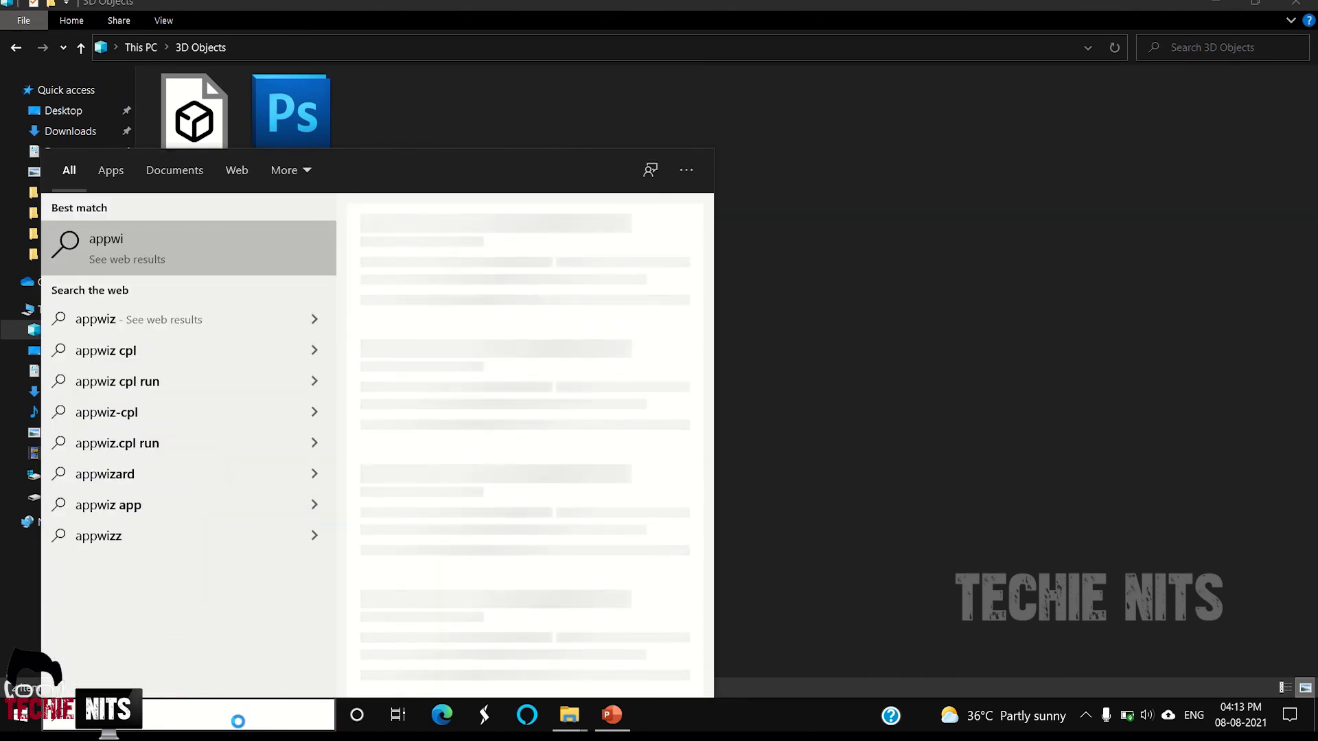
{"action": "type", "text": ".cpl"}
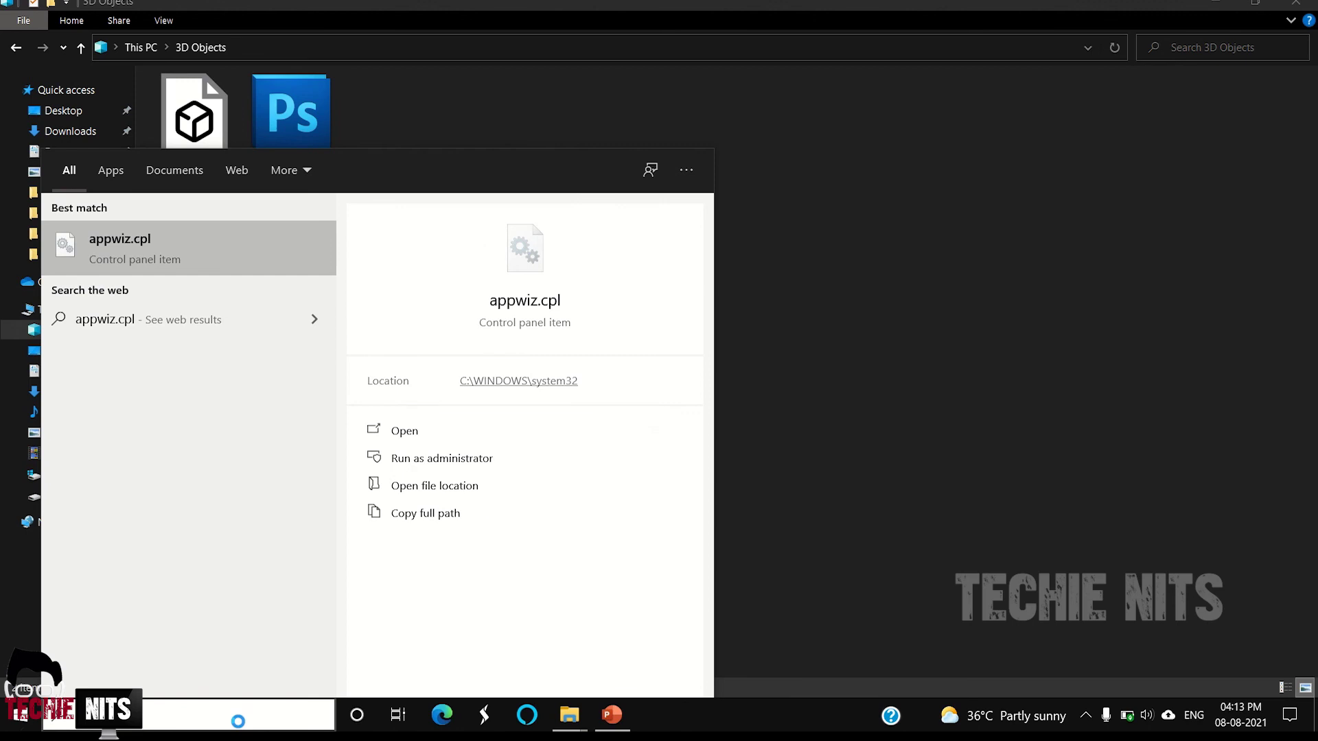
{"action": "key", "text": "Return"}
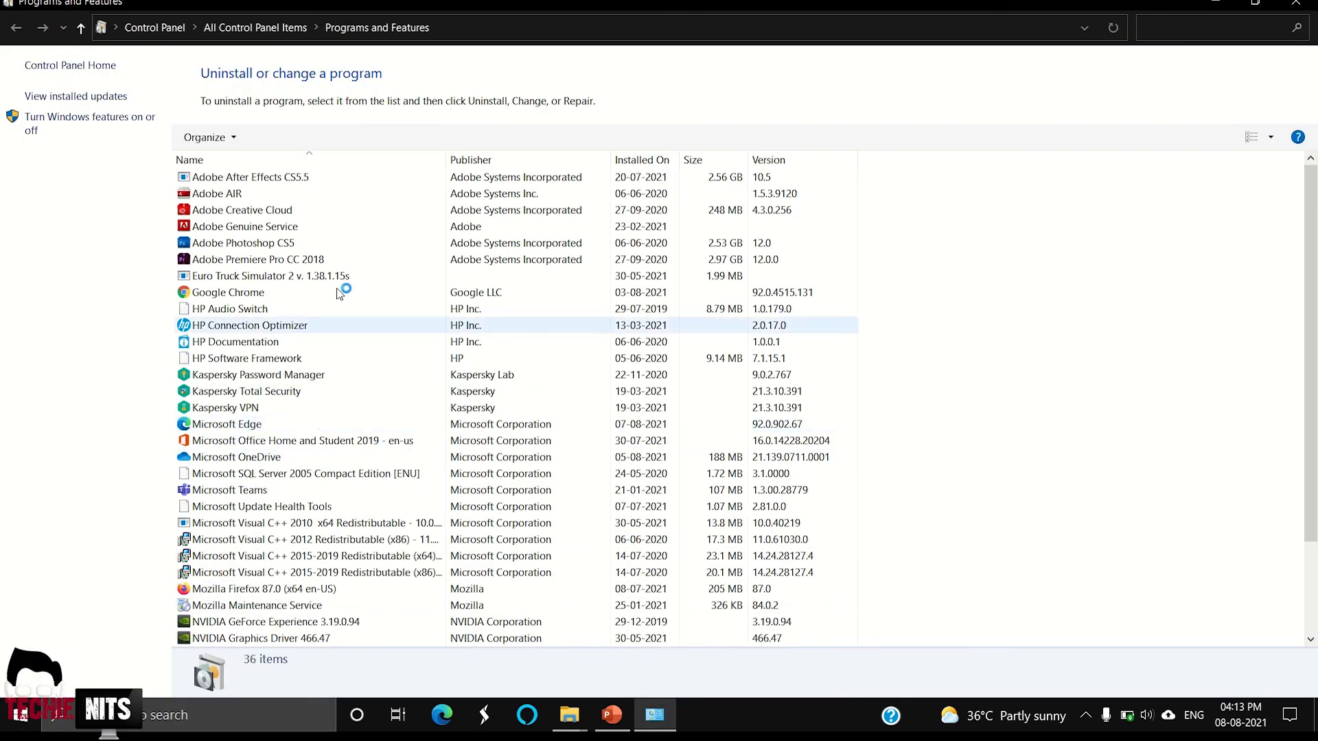
{"action": "scroll", "coordinate": [1056, 302], "scroll_direction": "down", "scroll_amount": 3}
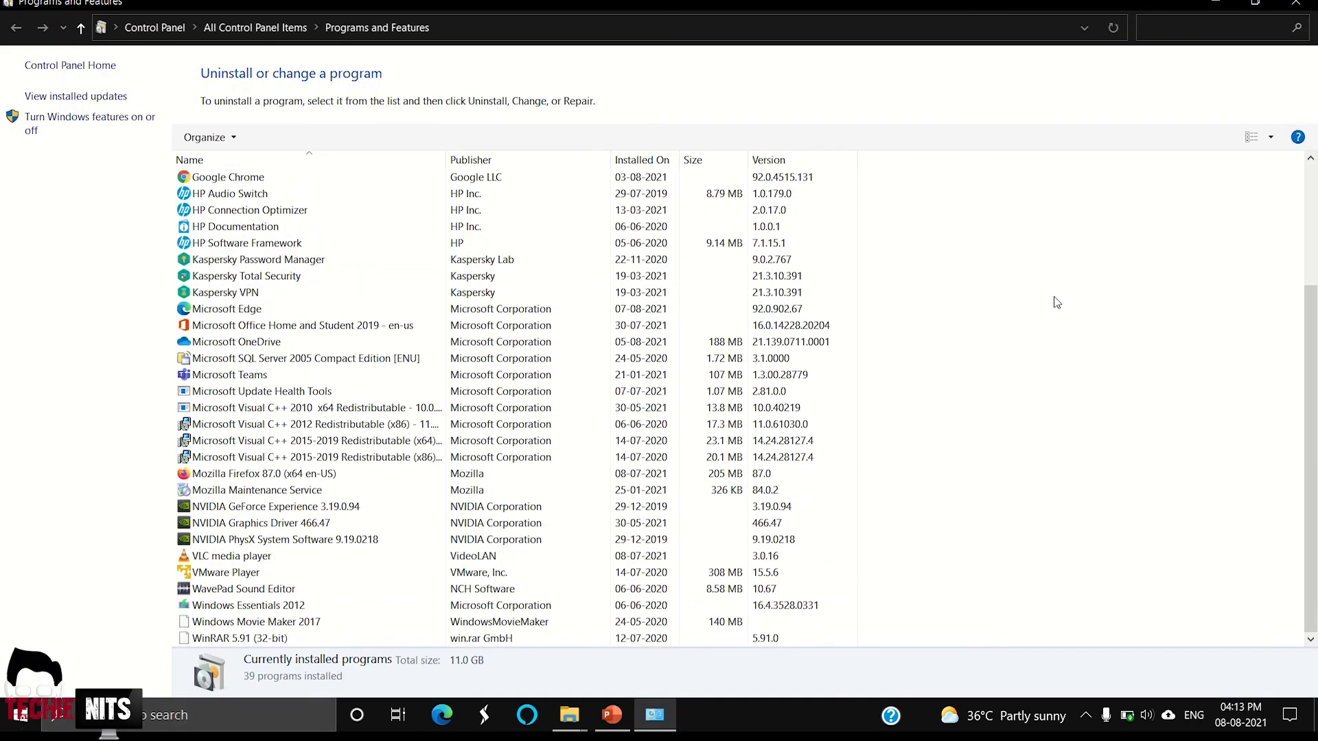
{"action": "scroll", "coordinate": [1057, 303], "scroll_direction": "up", "scroll_amount": 3}
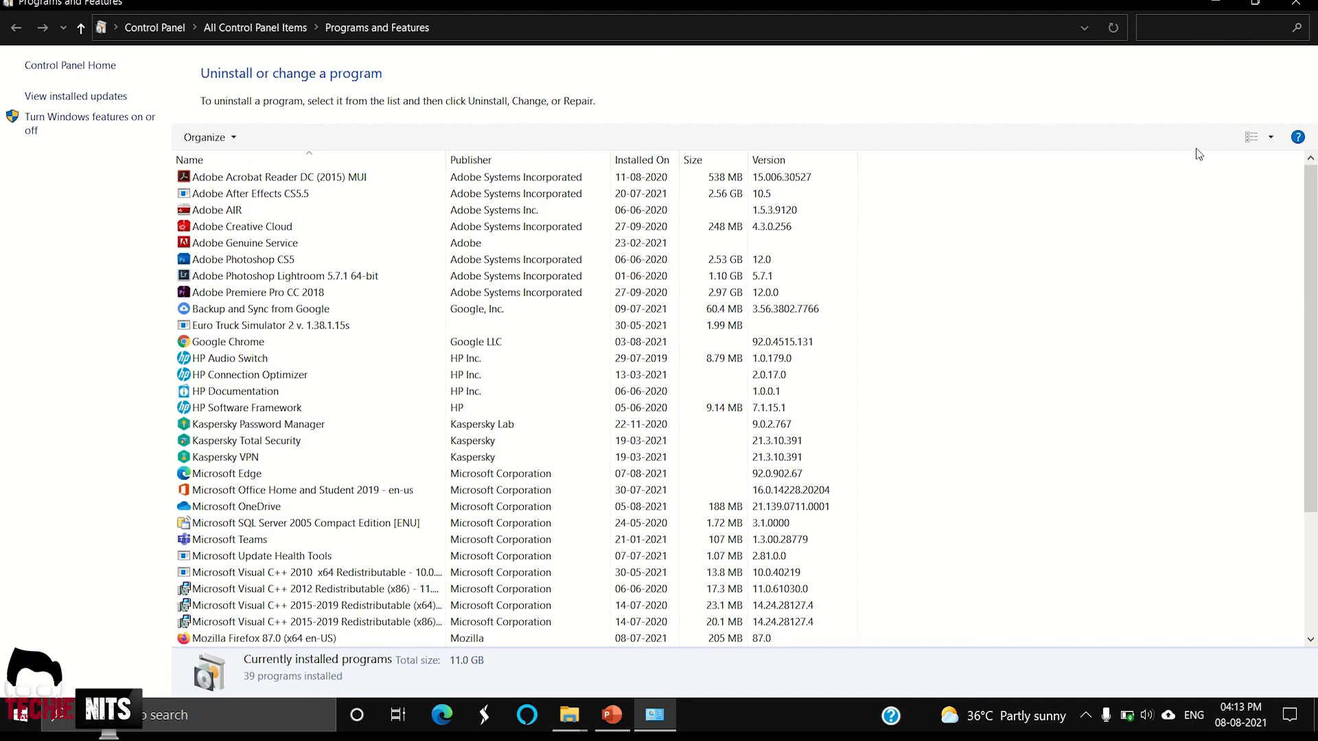
{"action": "left_click", "coordinate": [1300, 4]}
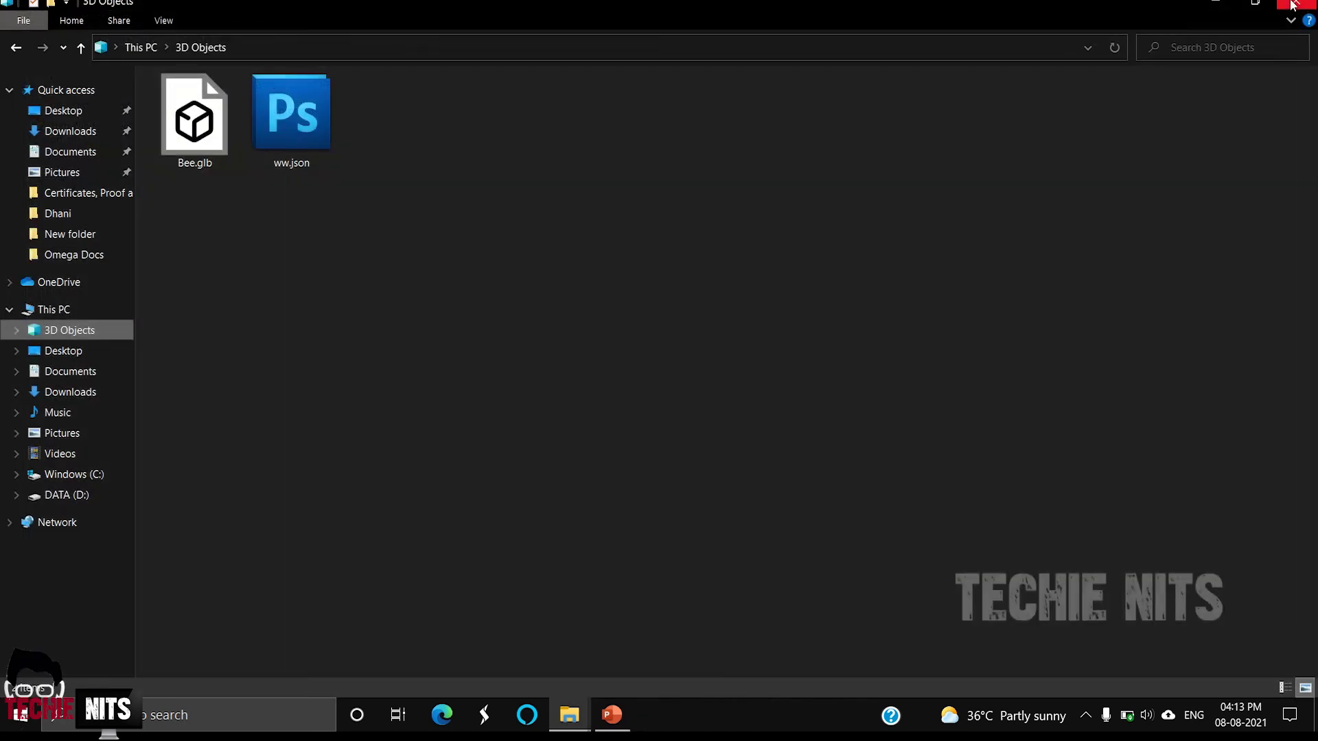